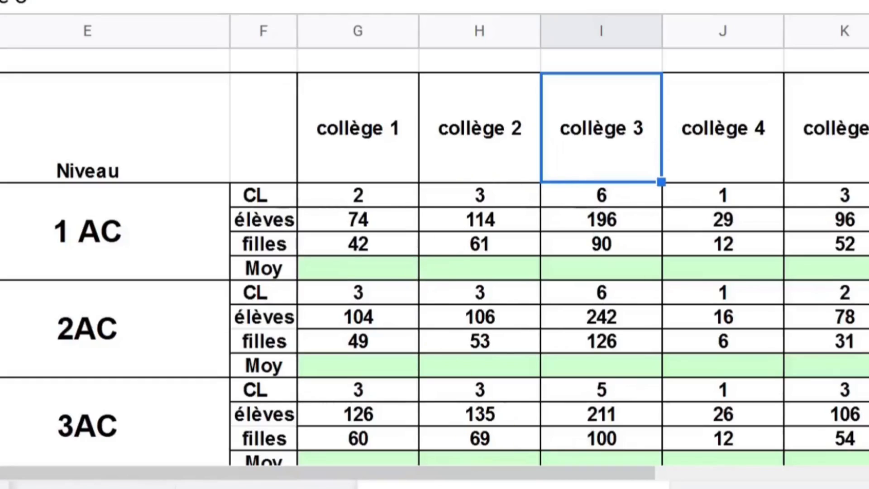
Rename the current sheet "control col" and accept saving the workbook in .XLSX format.
right_click(513, 487)
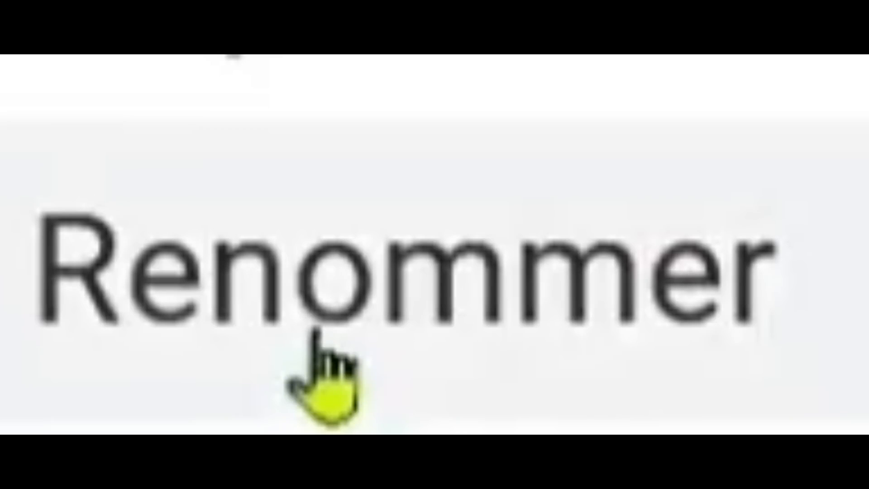
click(315, 334)
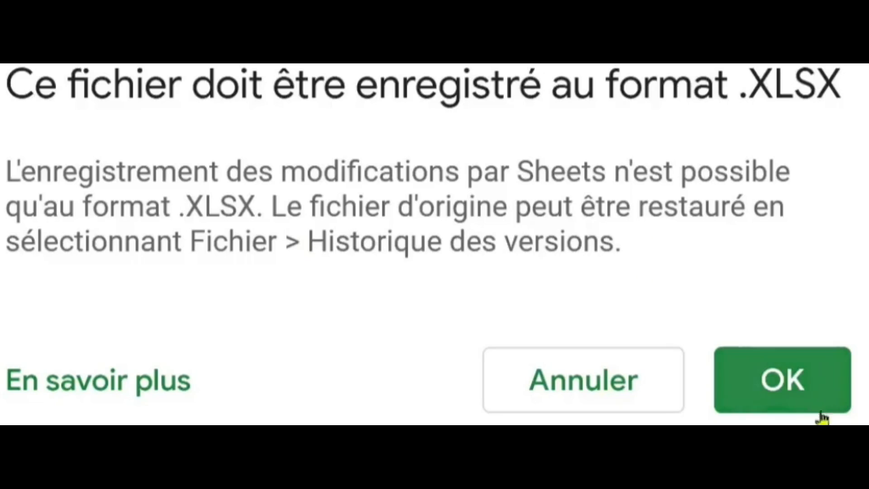
click(795, 398)
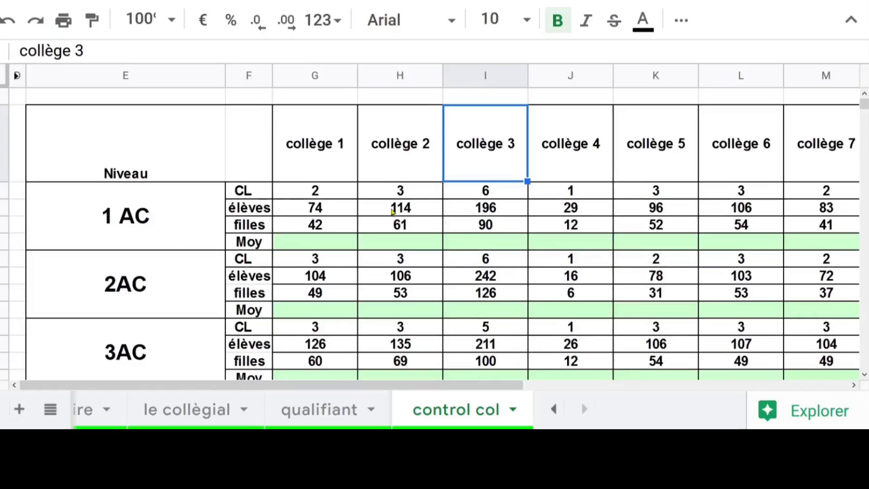
Unhide the hidden columns at the start of the sheet, using the column range that extends through G.
click(507, 209)
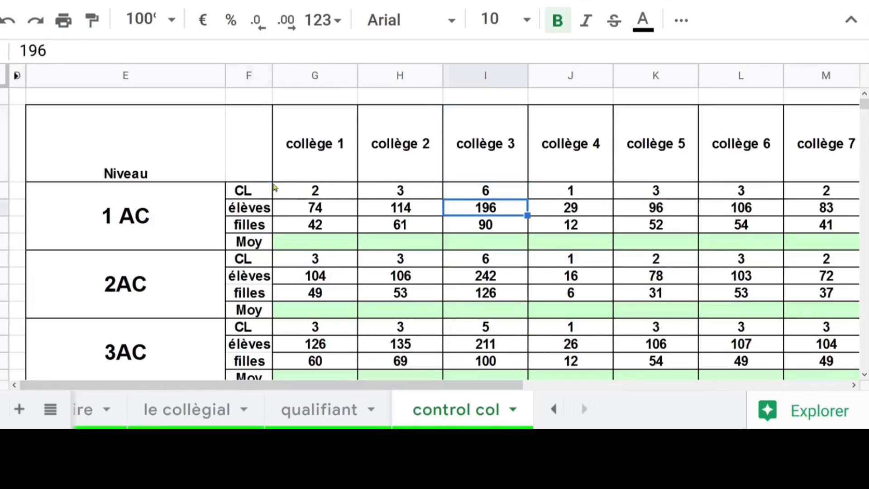
click(264, 177)
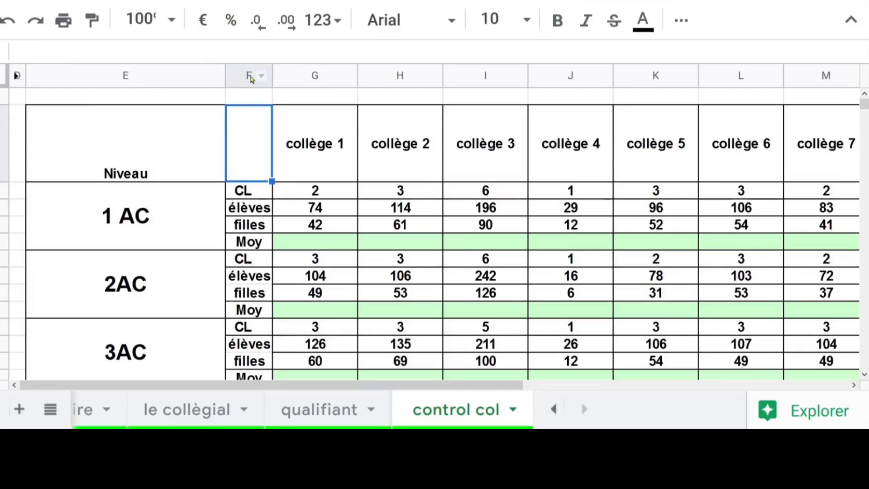
click(301, 77)
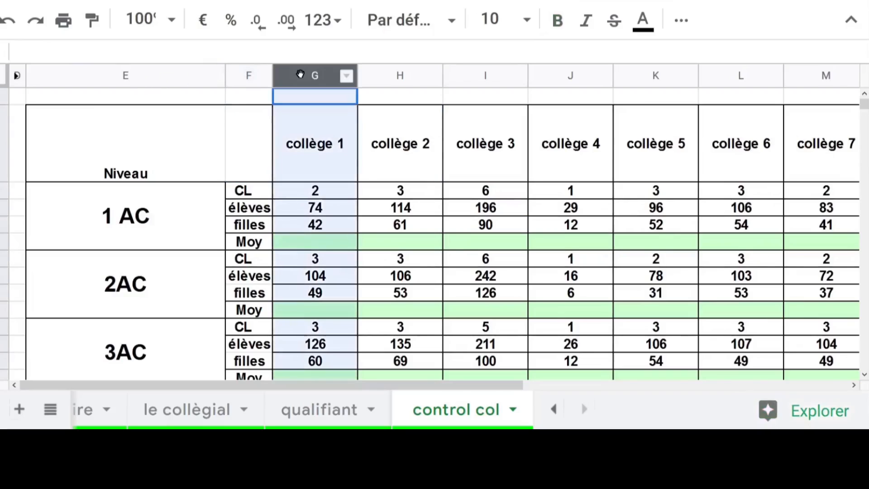
drag(282, 74, 14, 77)
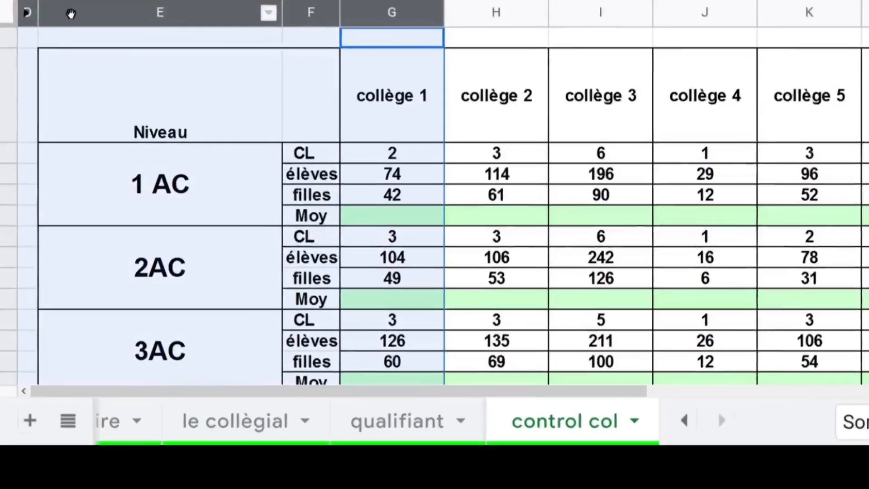
right_click(55, 76)
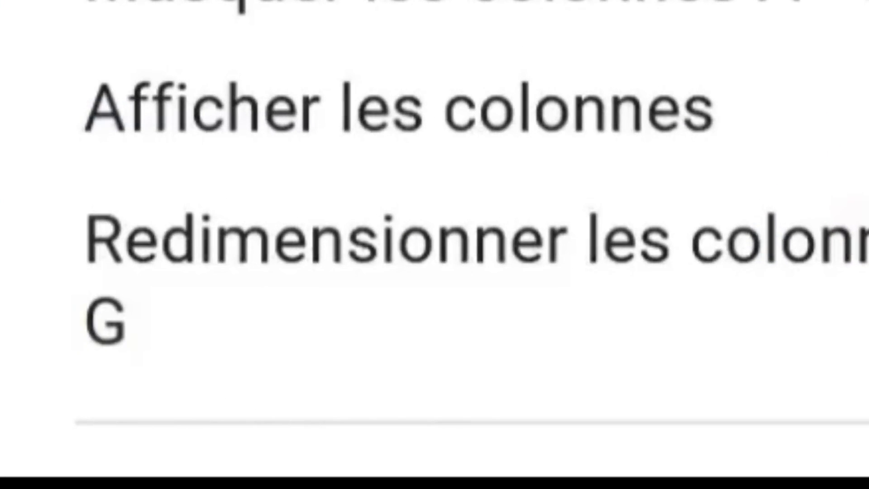
click(517, 120)
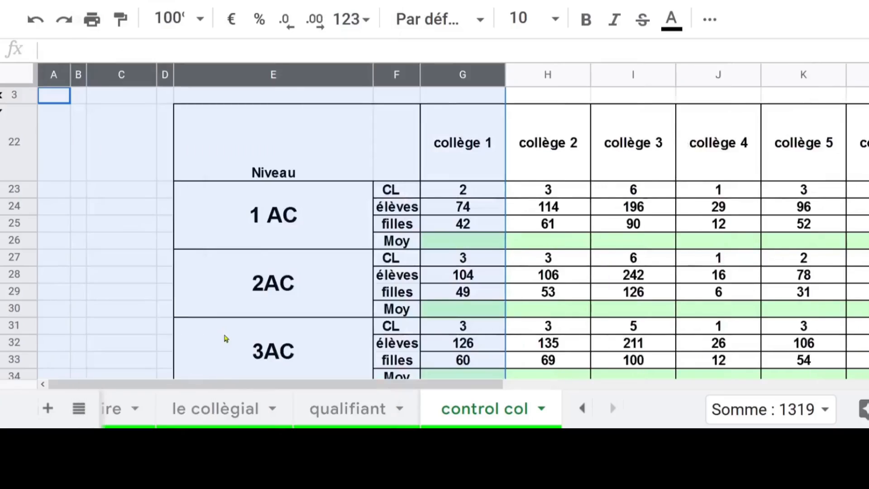
Delete the empty columns A to D in front of the Niveau table.
click(121, 127)
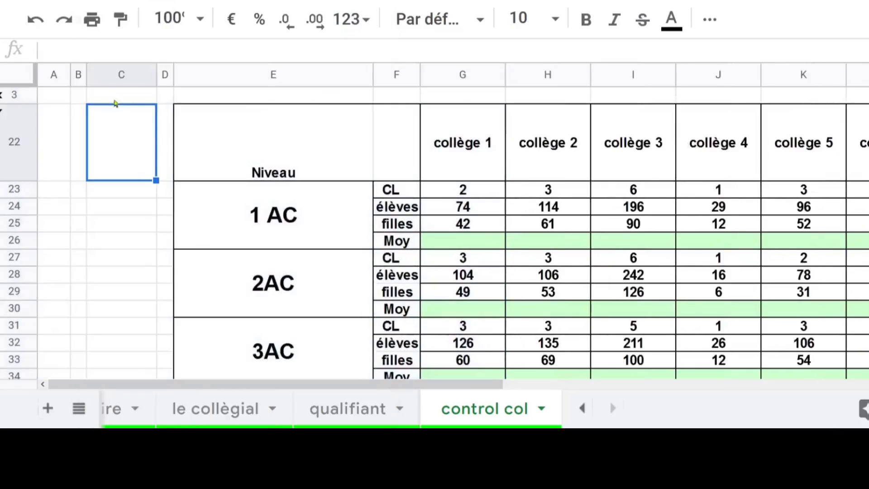
click(53, 77)
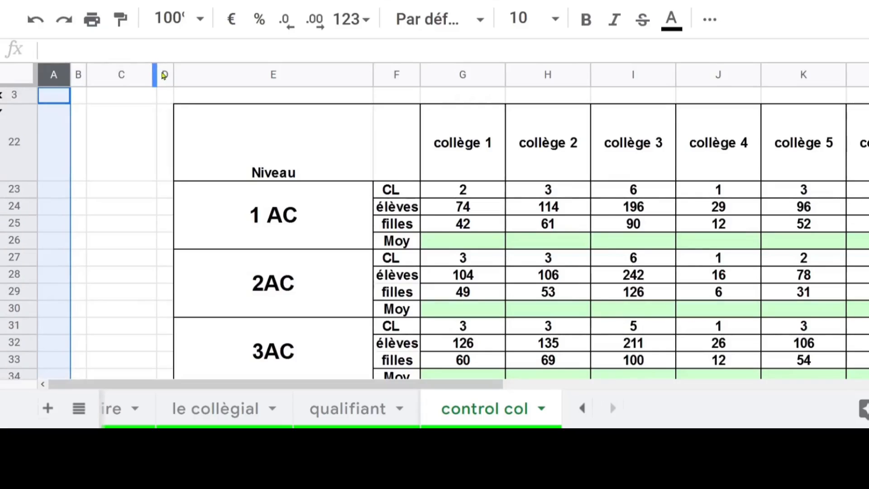
key(shift+Right)
key(shift+Right)
key(shift+Right)
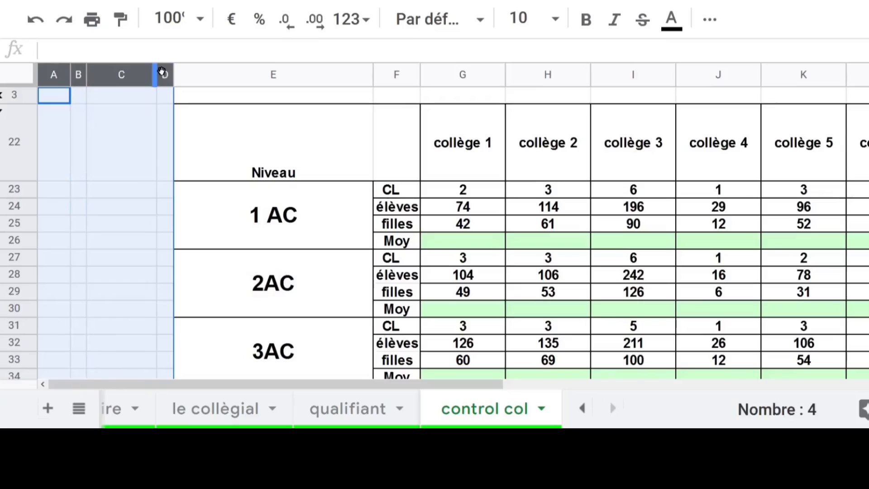
right_click(112, 85)
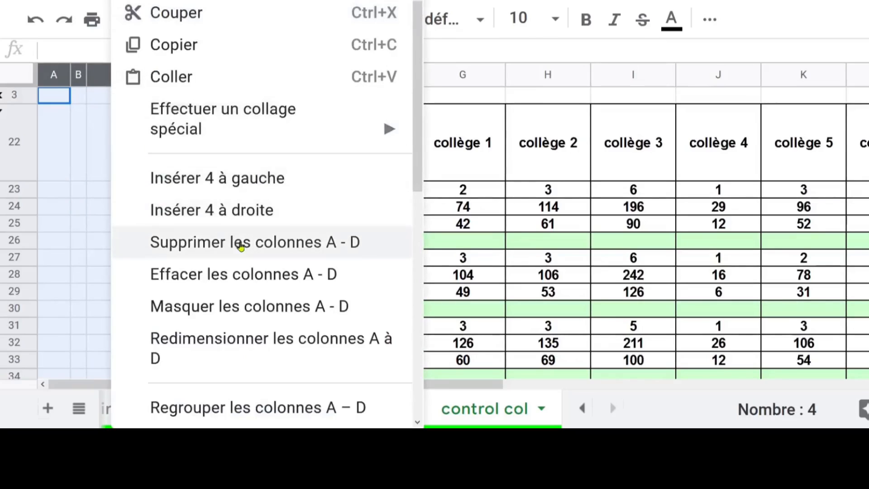
click(241, 245)
Narrow column A, which holds the Niveau labels, to about half its width.
click(180, 227)
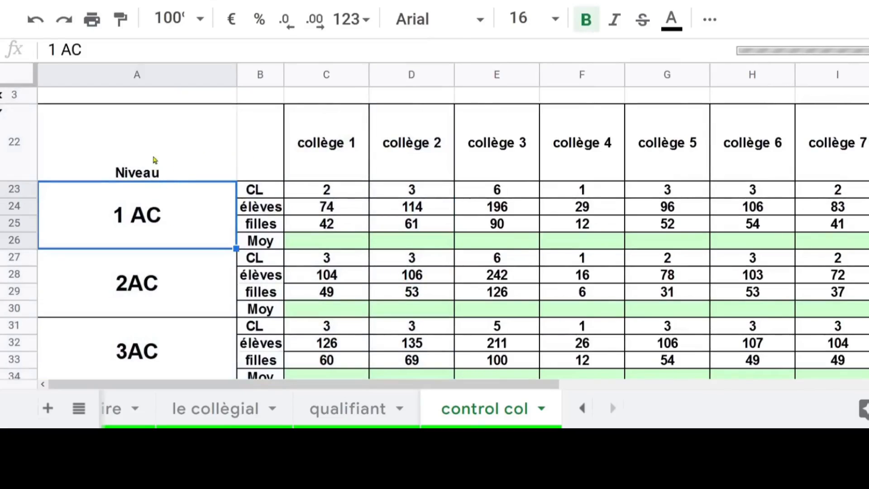
click(155, 164)
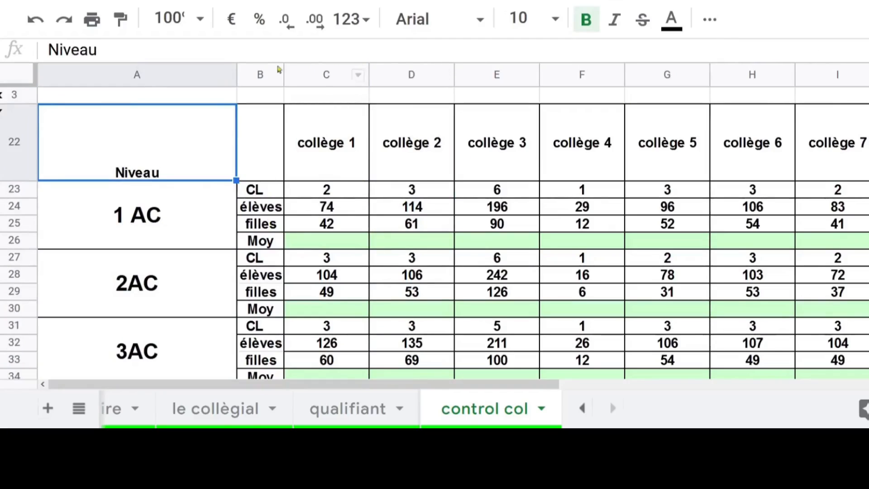
drag(235, 72, 141, 78)
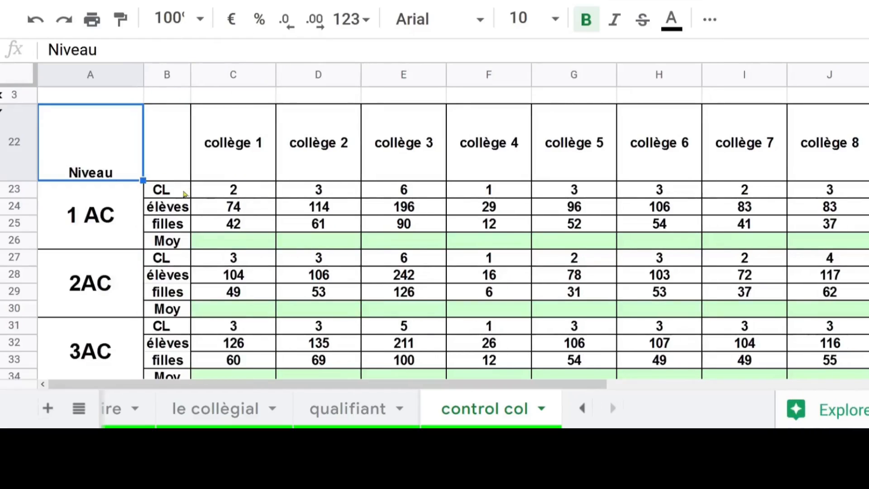
click(183, 194)
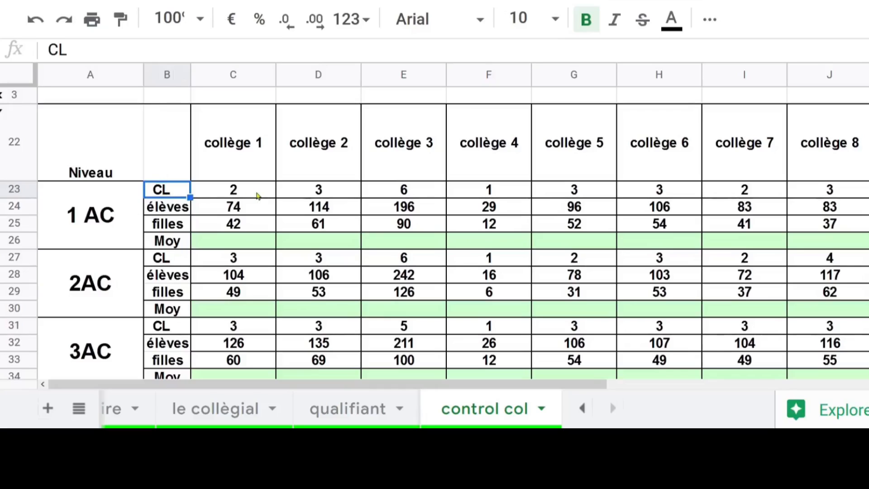
key(shift+Down)
key(shift+Down)
key(shift+Down)
key(shift+Down)
key(shift+Down)
key(shift+Down)
key(shift+Down)
key(shift+Down)
key(shift+Down)
key(shift+Down)
key(shift+Down)
key(shift+Down)
key(shift+Down)
key(shift+Down)
key(shift+Down)
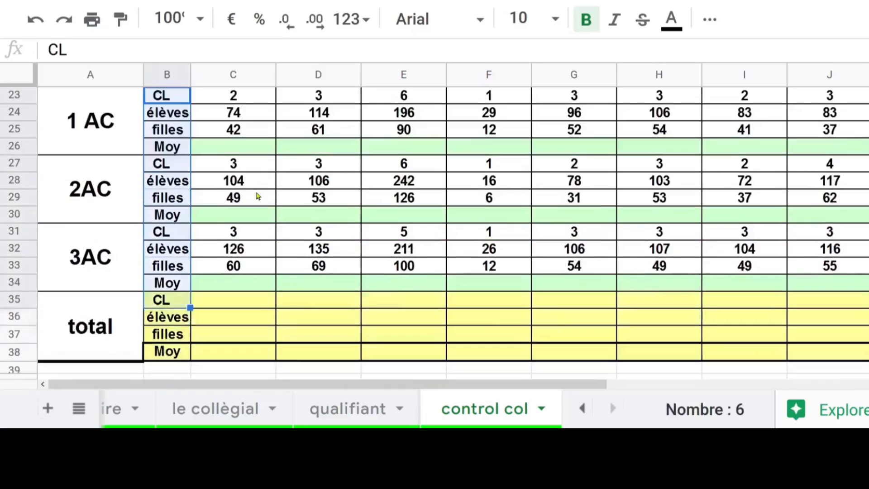
key(shift+Up)
key(shift+Up)
key(shift+Up)
key(shift+Up)
key(shift+Up)
key(shift+Up)
key(shift+Up)
key(shift+Up)
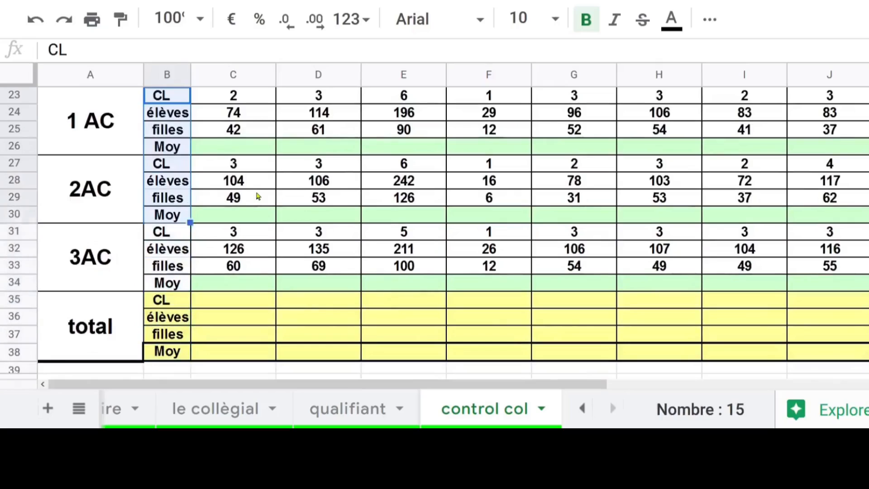
key(shift+Up)
key(shift+Up)
key(shift+Up)
key(shift+Up)
key(shift+Up)
key(shift+Up)
key(shift+Up)
key(shift+Up)
key(shift+Up)
key(Up)
key(Up)
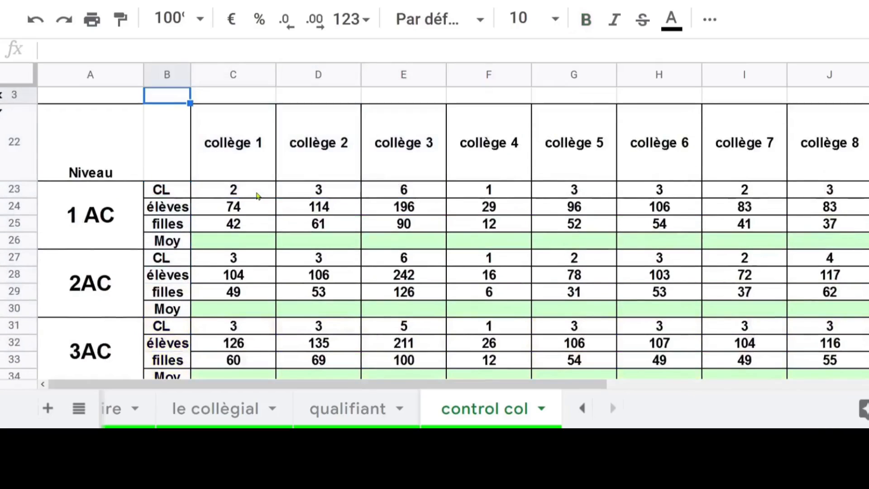
Replace all occurrences of "CL" with "classe" in the label range B23:B38.
key(Down)
key(Down)
key(Up)
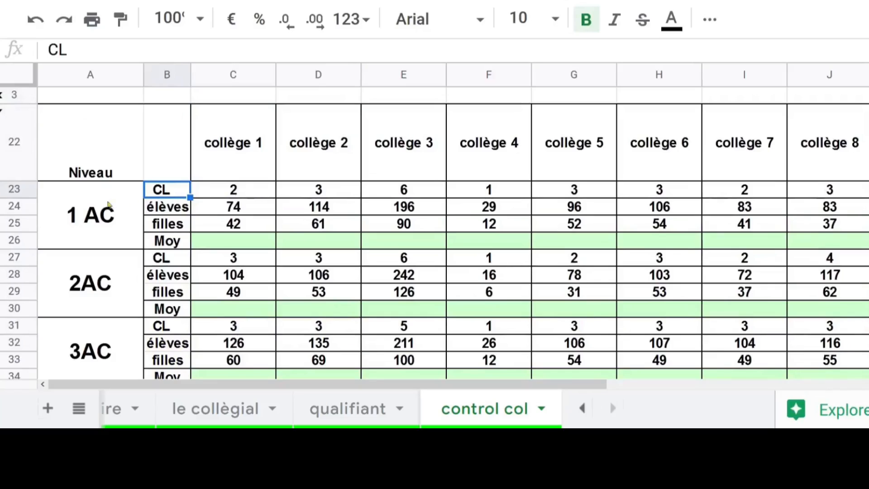
key(shift+Down)
key(shift+Down)
key(shift+Down)
key(shift+Down)
key(shift+Down)
key(shift+Down)
key(shift+Down)
key(shift+Down)
key(shift+Down)
key(shift+Down)
key(shift+Down)
key(shift+Down)
key(shift+Down)
key(shift+Down)
key(shift+Down)
key(shift+Down)
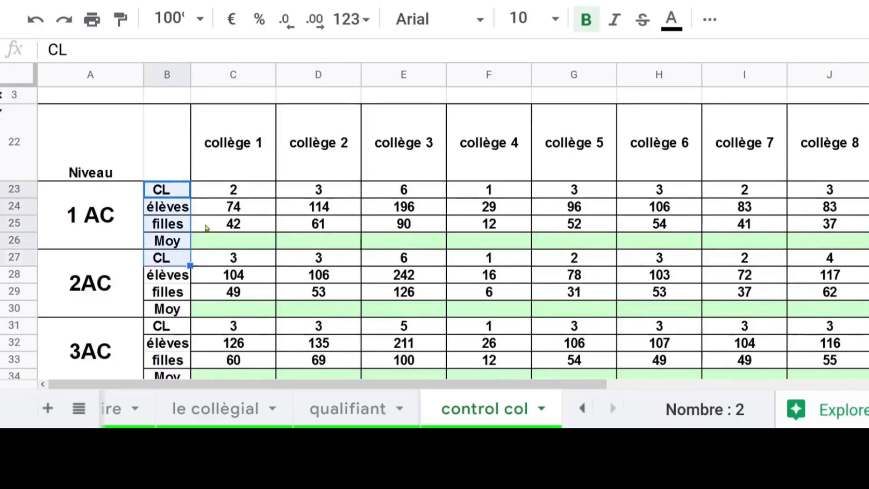
key(shift+Up)
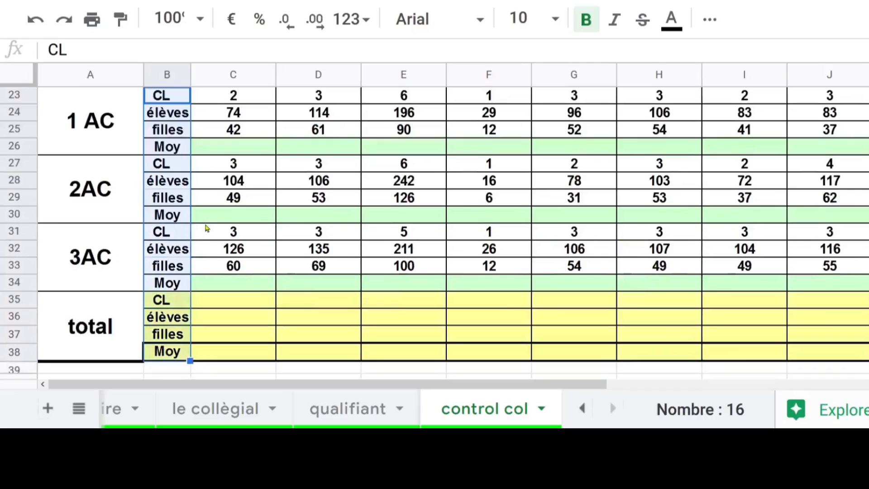
key(ctrl+h)
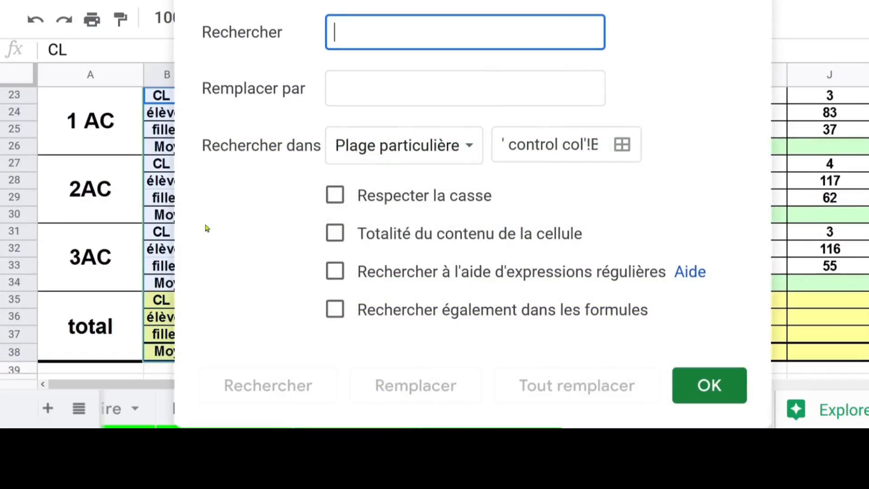
text(CL)
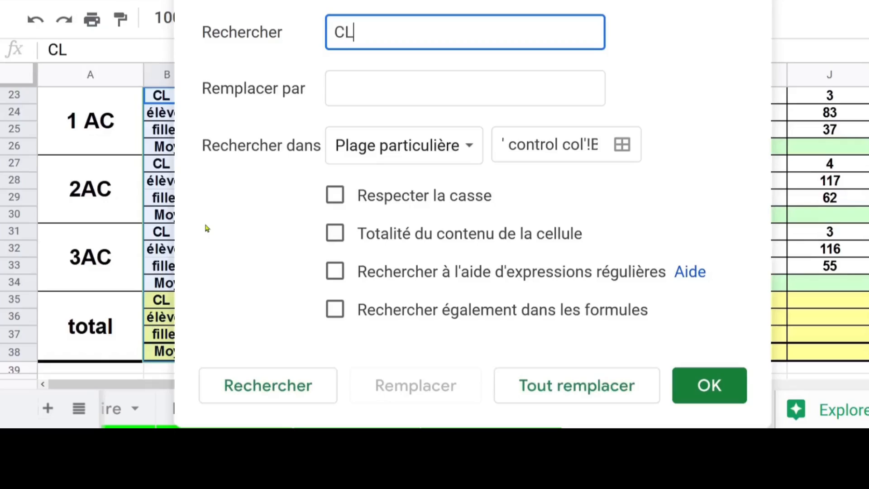
click(387, 88)
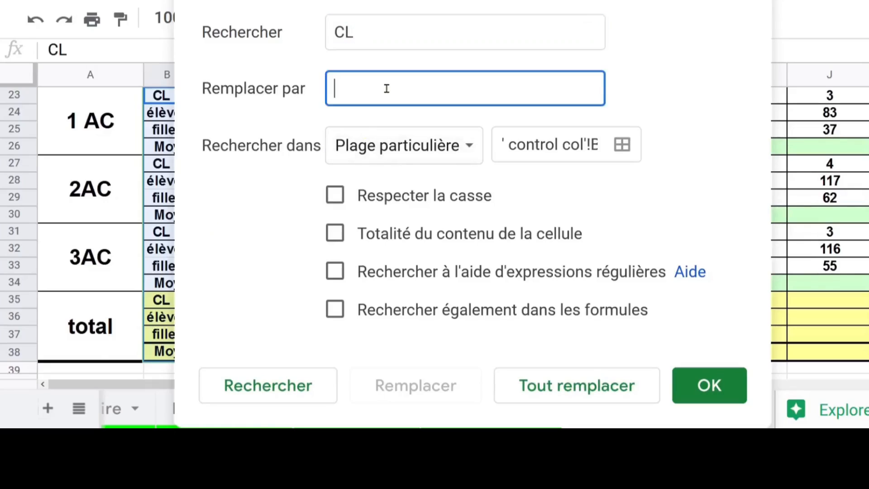
text(classe)
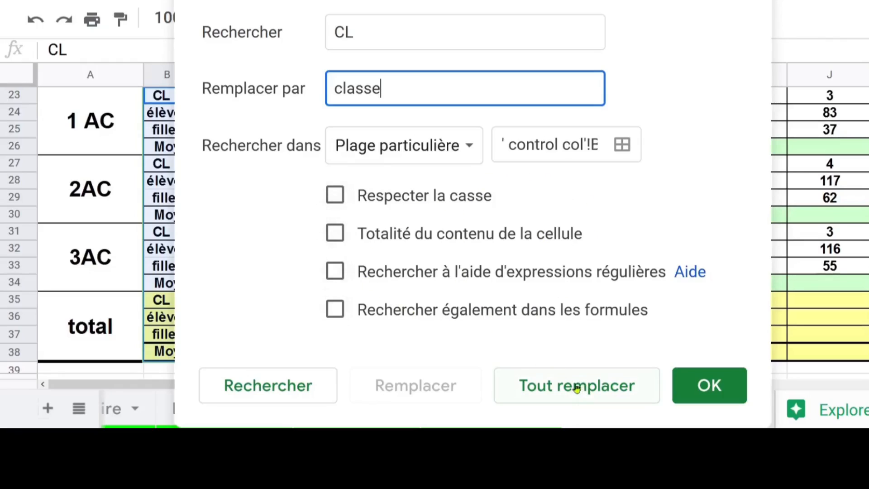
click(622, 388)
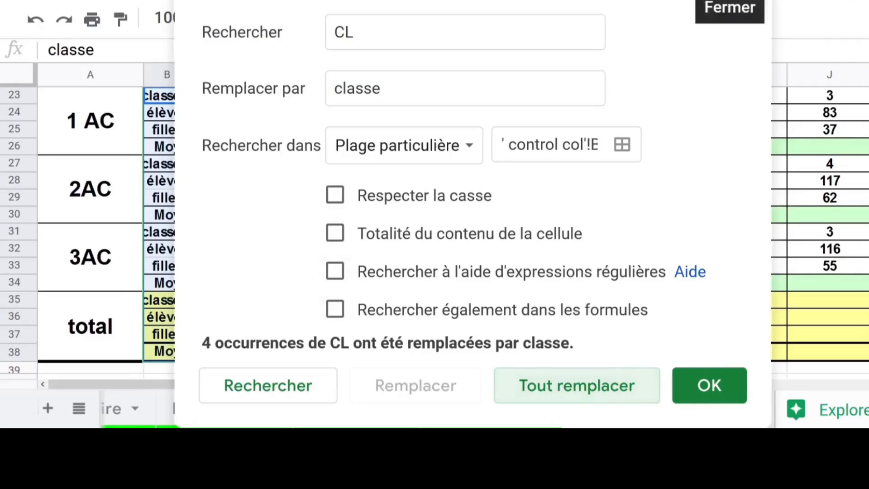
key(Escape)
Widen column B slightly so the "classe" labels fit inside their cells.
click(248, 179)
scroll(250, 179, up, 2)
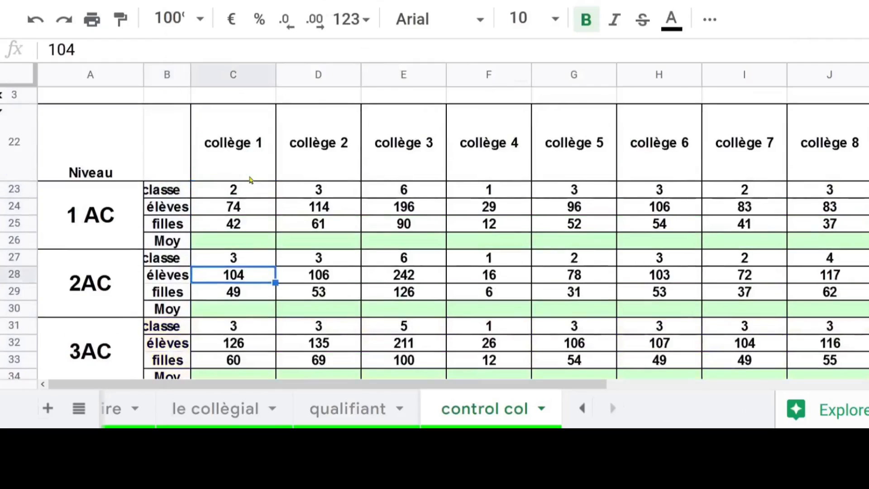
drag(190, 74, 214, 75)
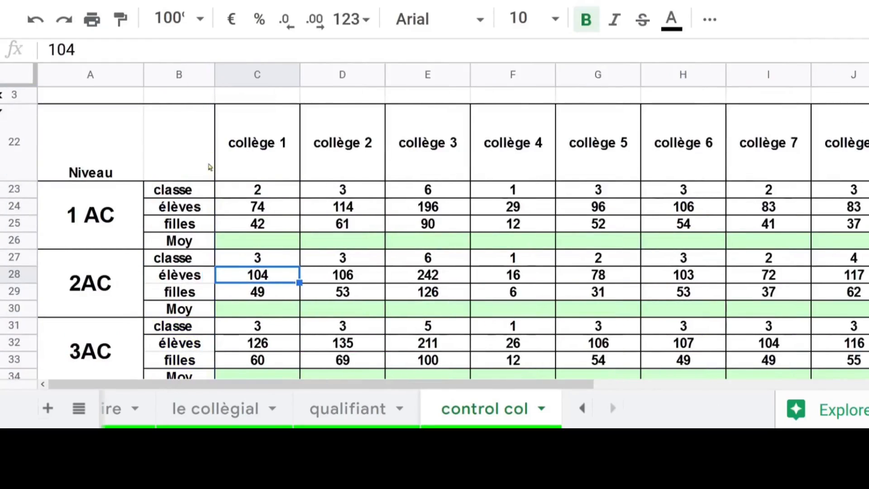
Replace all occurrences of "Moy" with "Moyenne" in the label range B23:B38.
click(190, 245)
click(190, 192)
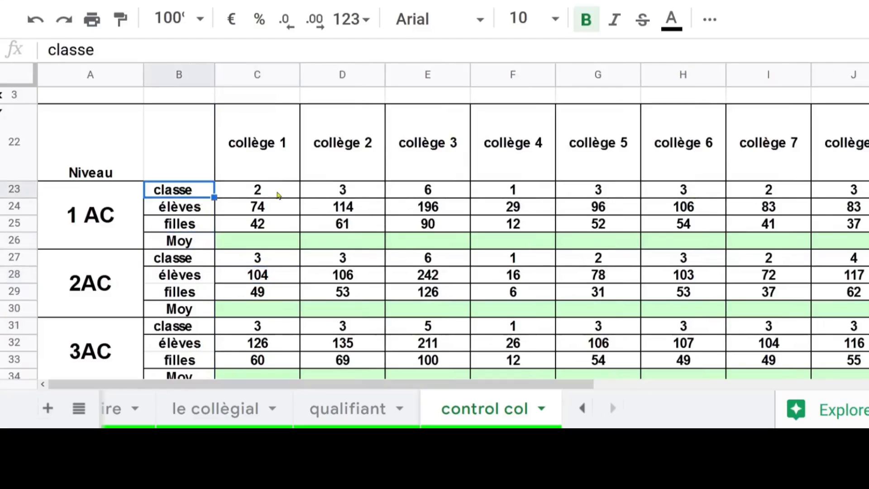
key(shift+Down)
key(shift+Down)
key(shift+Down)
key(shift+Down)
key(shift+Down)
key(shift+Down)
key(shift+Down)
key(shift+Down)
key(shift+Down)
key(shift+Down)
key(shift+Down)
key(shift+Down)
key(shift+Down)
key(shift+Down)
key(shift+Down)
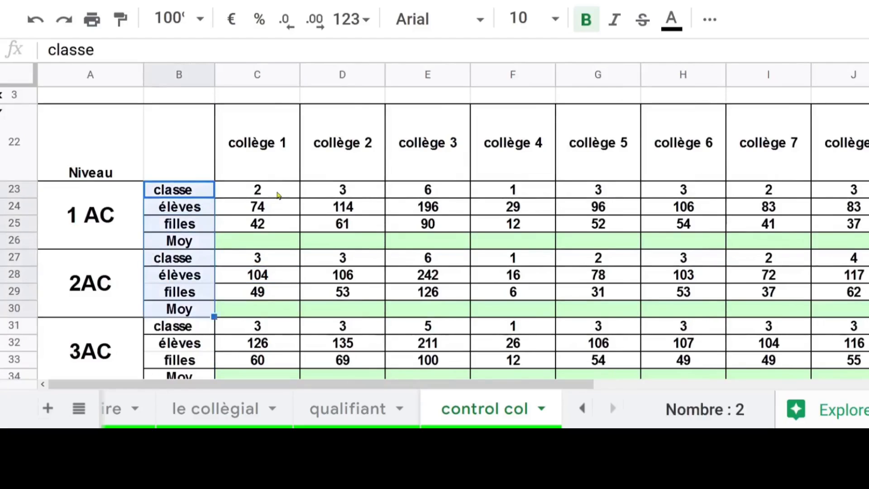
click(175, 30)
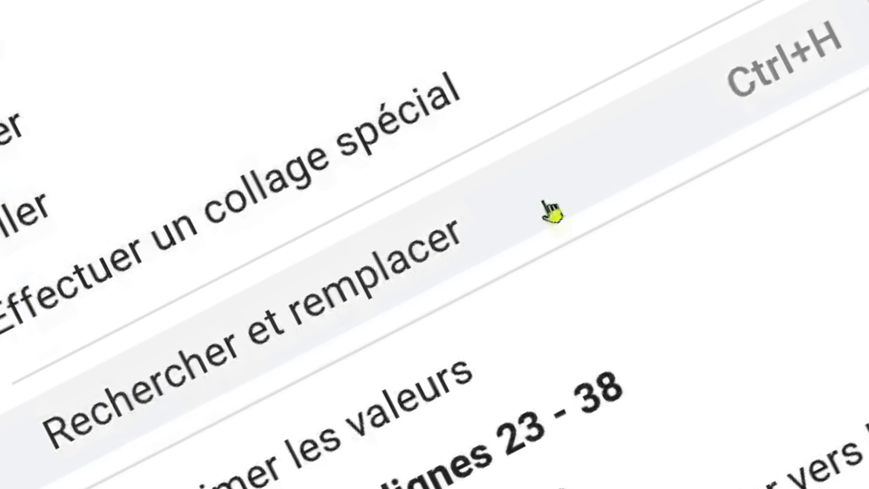
click(699, 124)
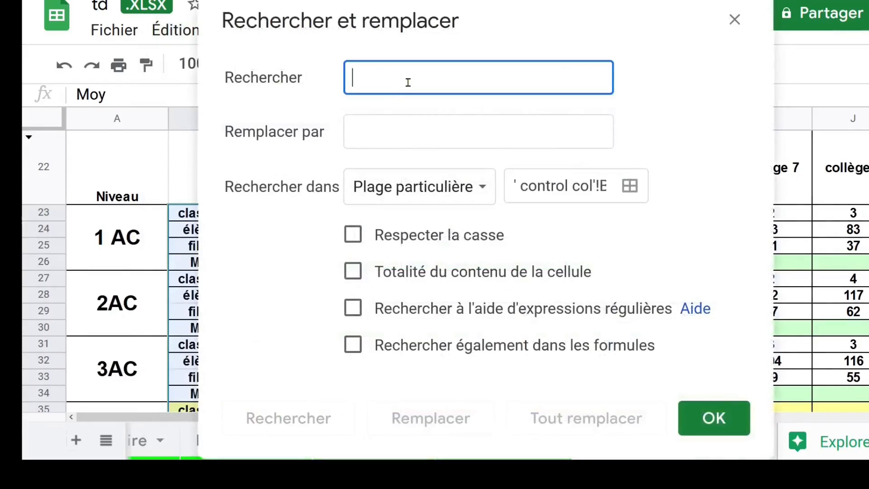
text(Moy)
click(377, 133)
text(M)
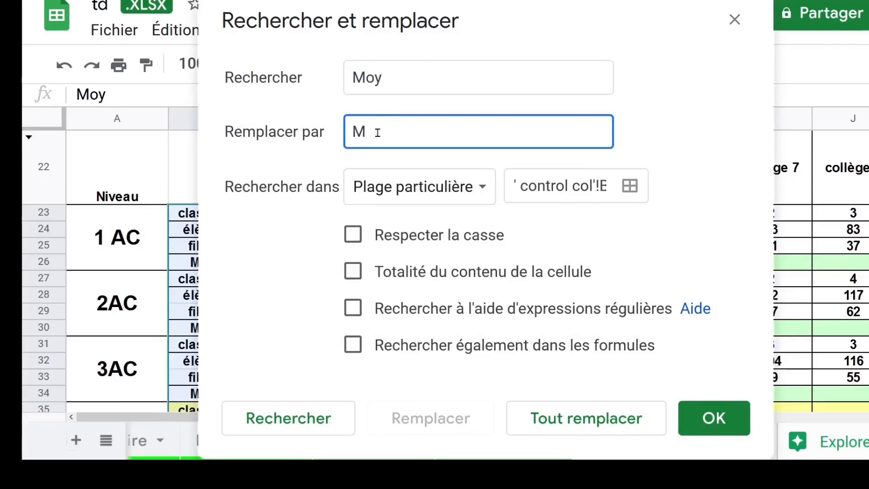
text(oyenne)
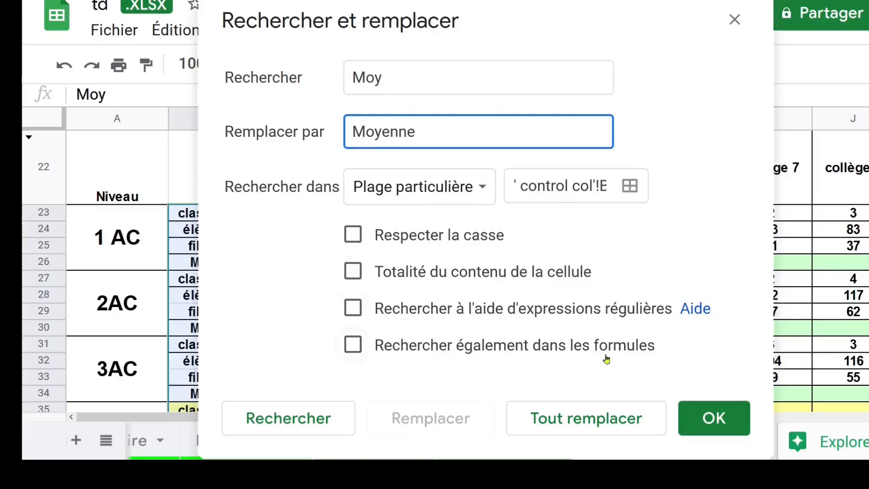
click(600, 418)
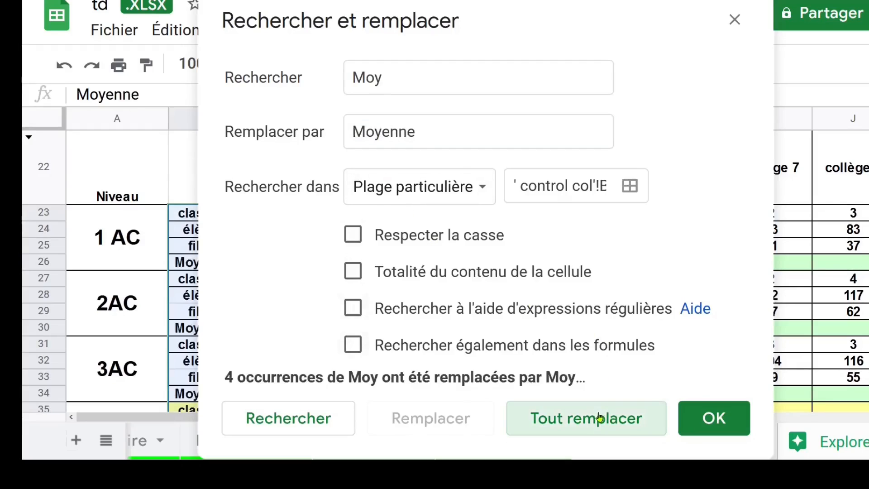
click(735, 20)
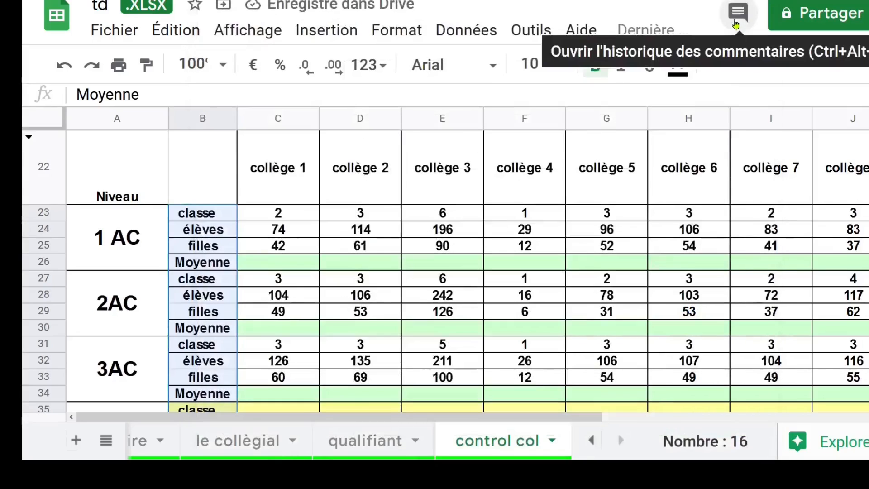
Check the "Moyenne" labels in column B and the collège 1 cells of the 1 AC block.
scroll(329, 276, down, 1)
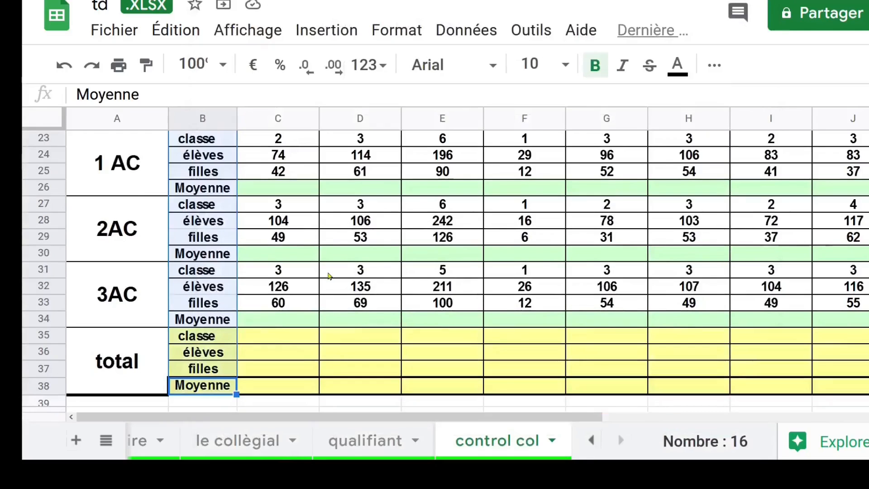
scroll(329, 276, up, 1)
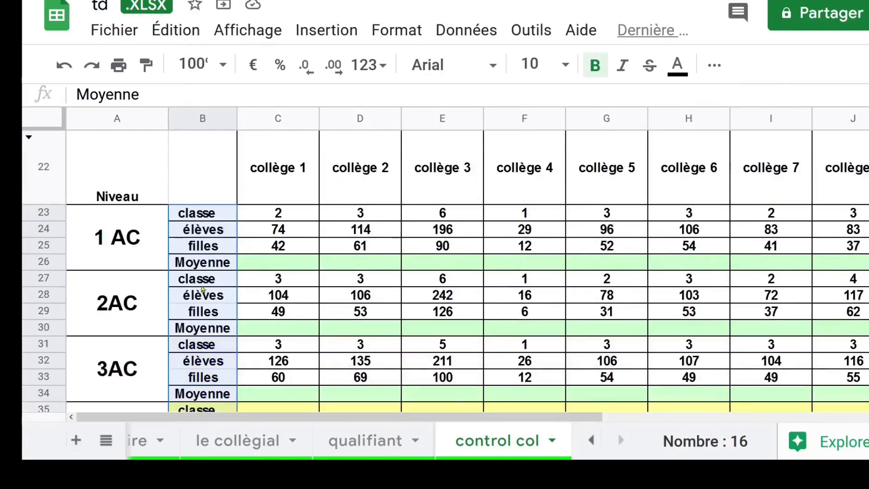
click(204, 267)
click(210, 335)
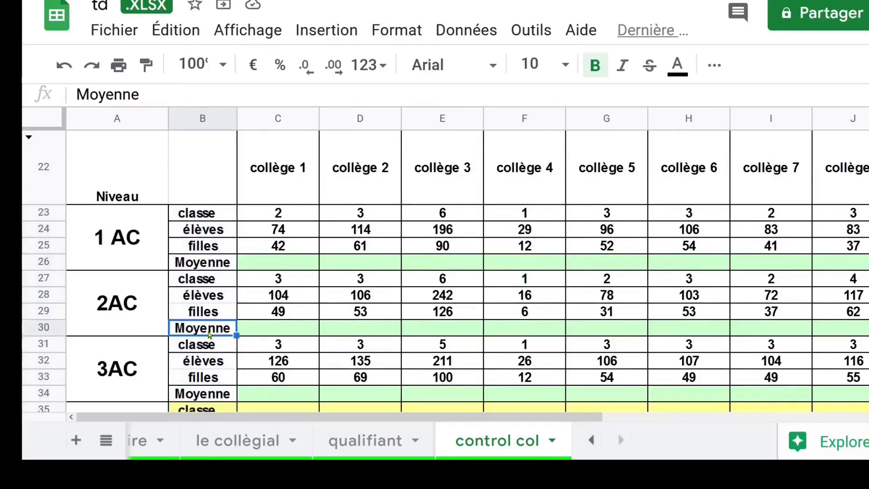
click(207, 408)
click(207, 397)
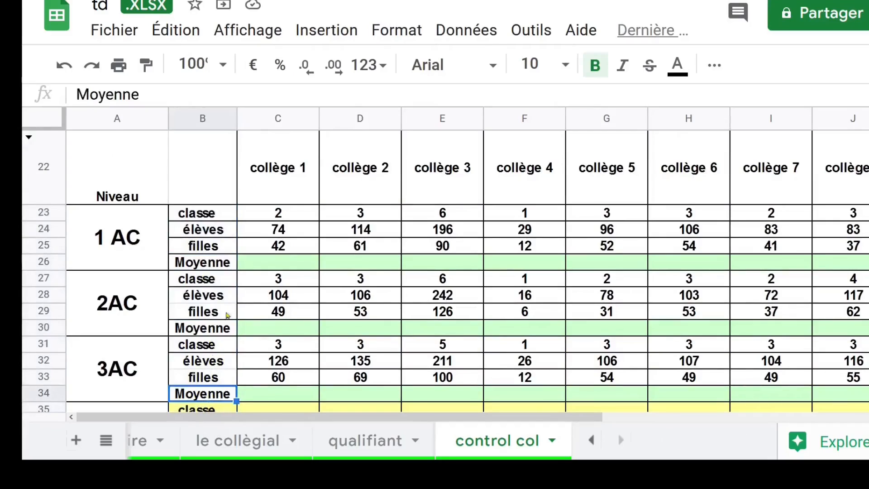
click(281, 267)
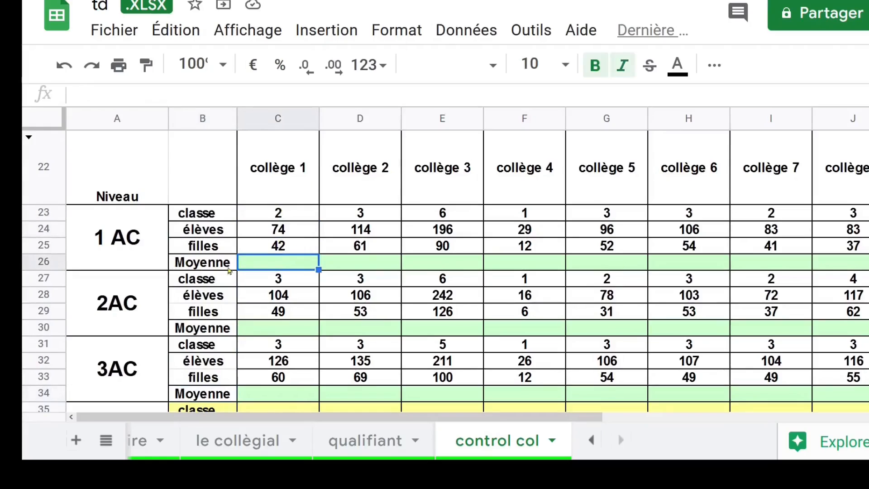
click(218, 232)
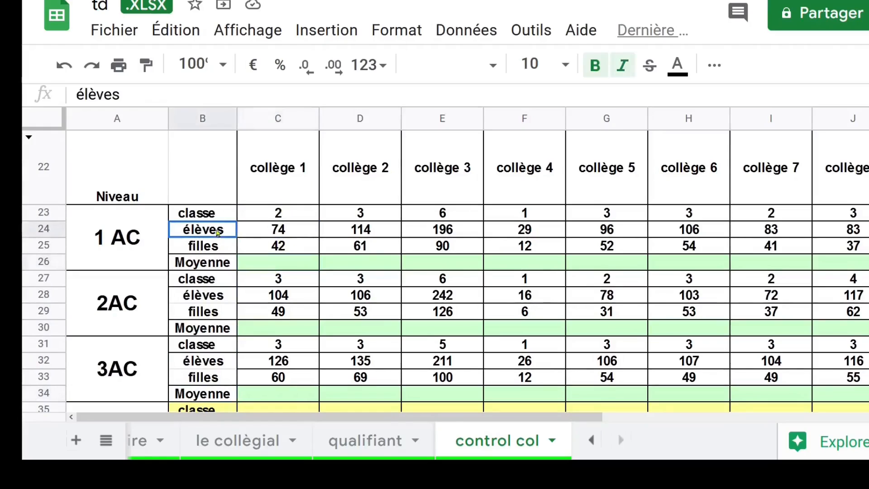
click(287, 232)
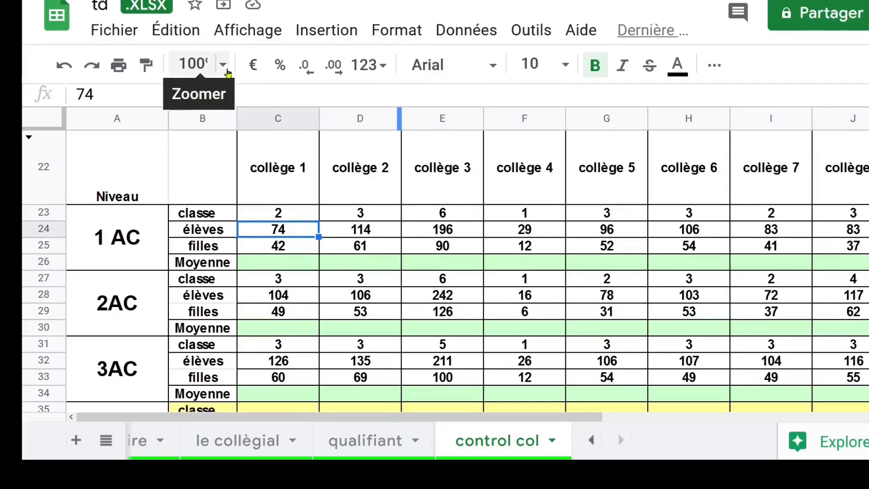
Set the sheet zoom to 200% and collapse the header area to free up room for the table.
click(224, 65)
click(217, 284)
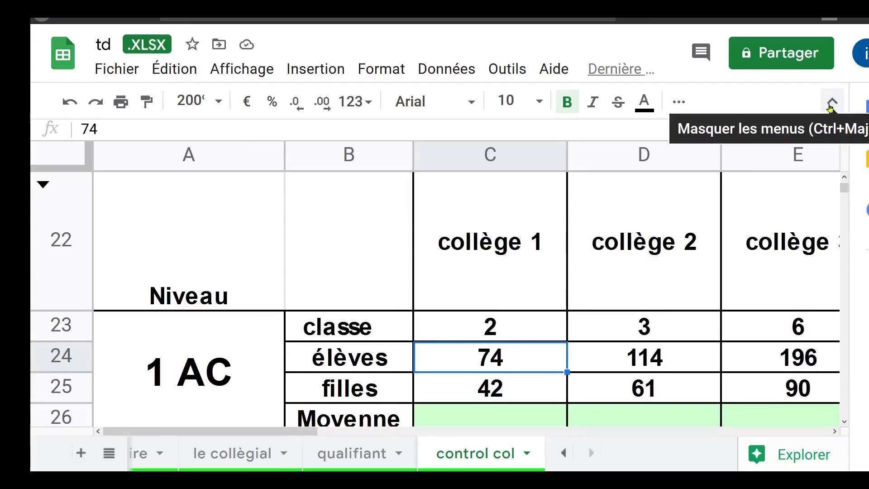
click(831, 101)
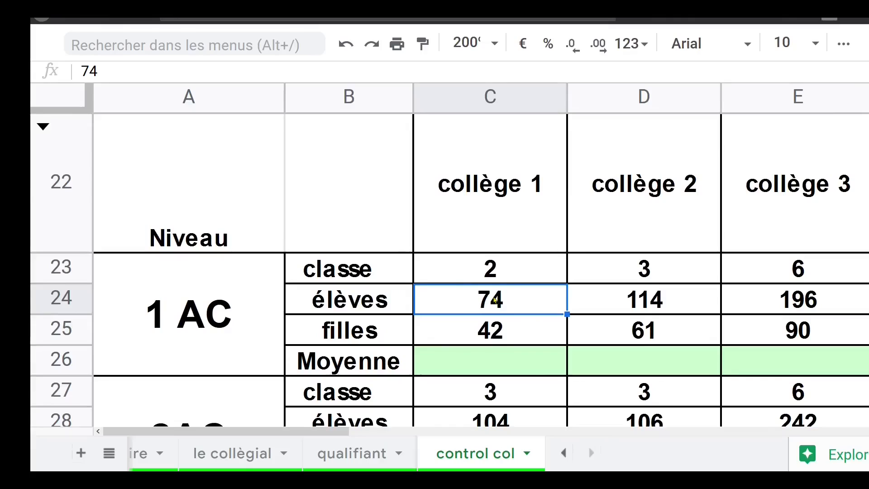
Calculate the 1 AC average for collège 1 in C26 with the formula =C24/C23.
click(505, 278)
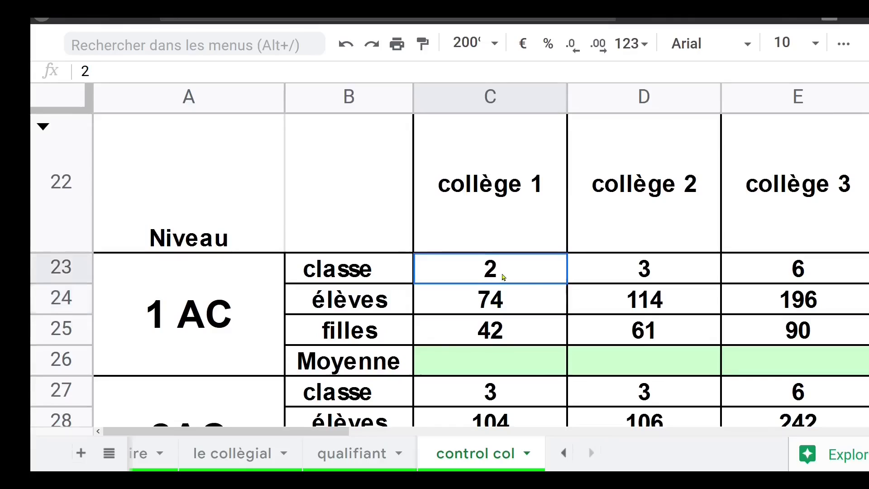
click(505, 355)
text(=)
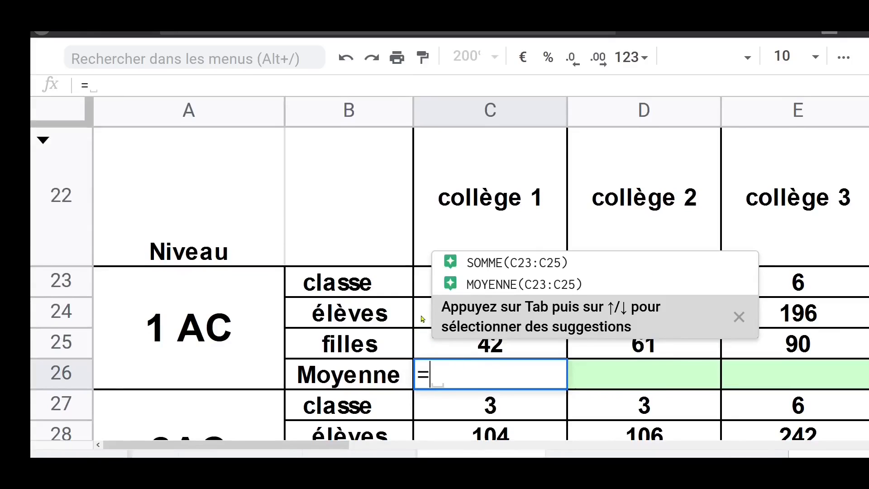
click(422, 317)
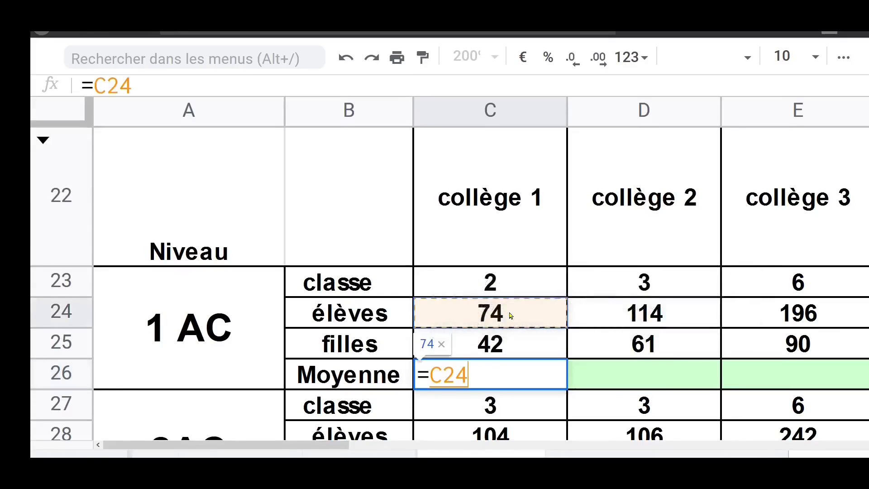
text(/)
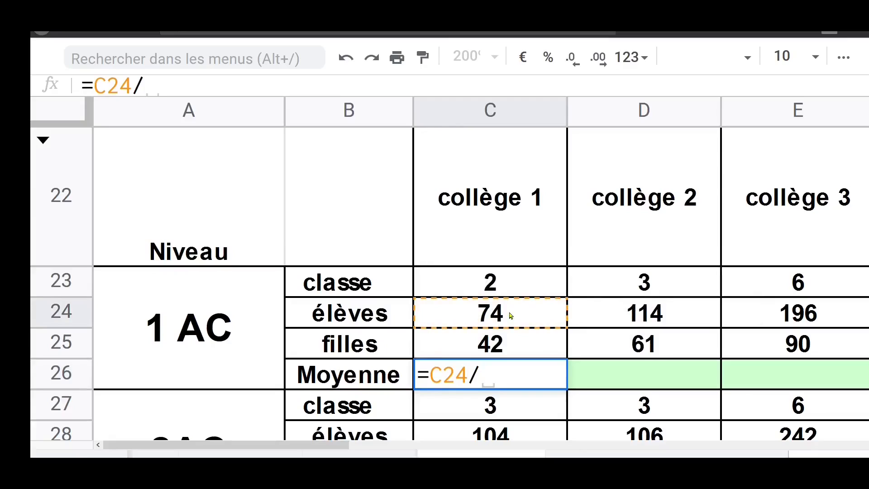
click(497, 285)
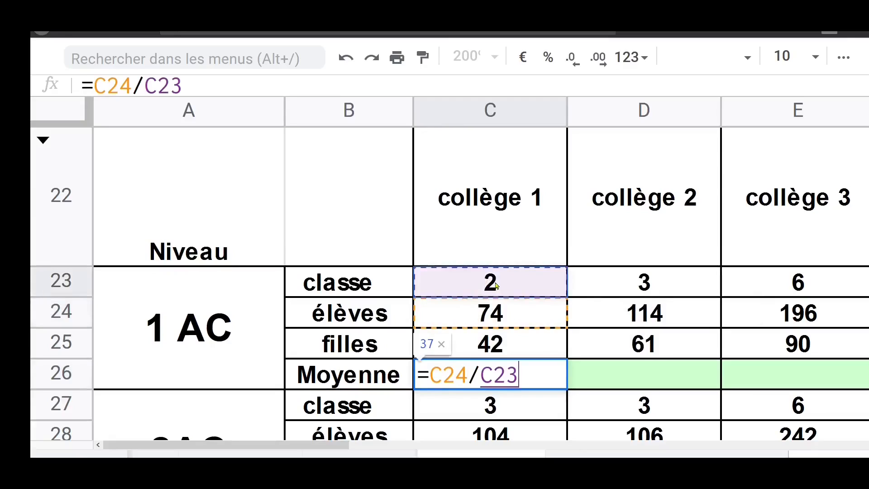
key(Return)
click(521, 374)
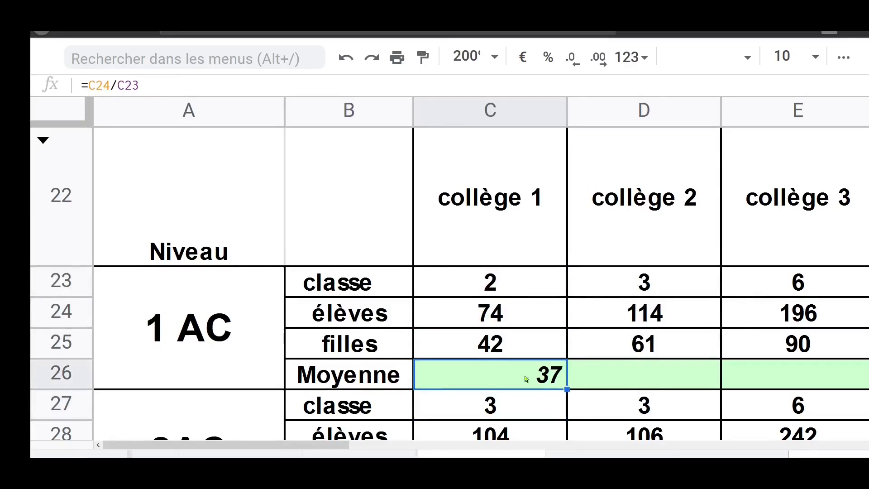
Fill the average formula from C26 across row 26 through column L.
click(523, 191)
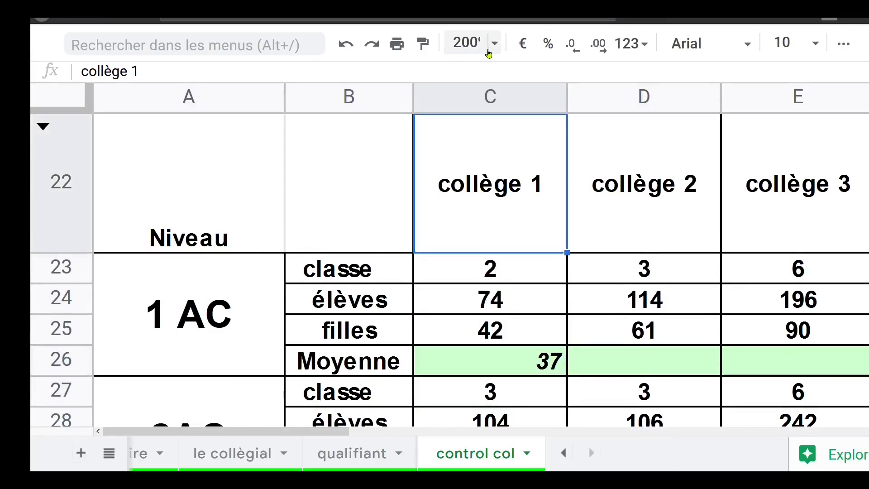
click(495, 44)
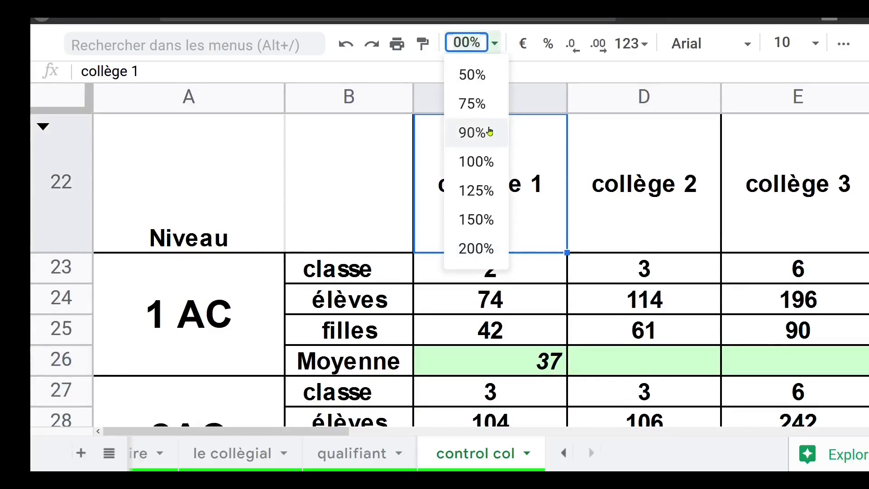
click(489, 133)
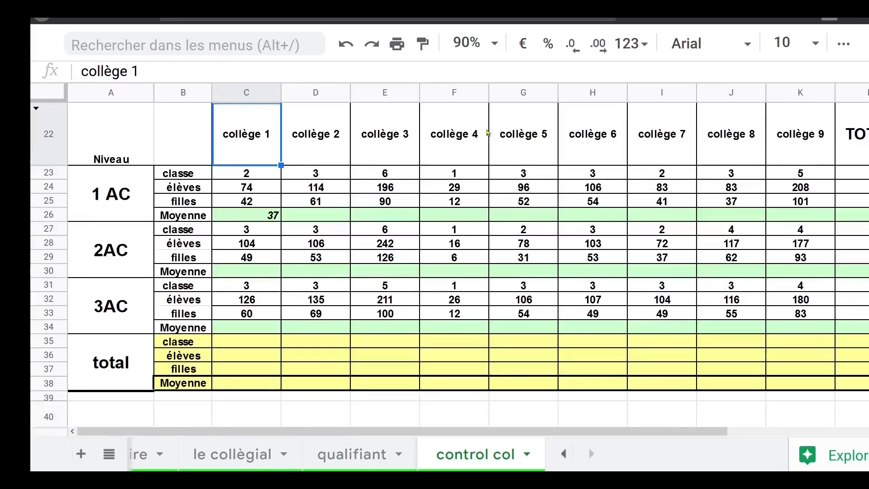
click(262, 217)
drag(282, 221, 857, 220)
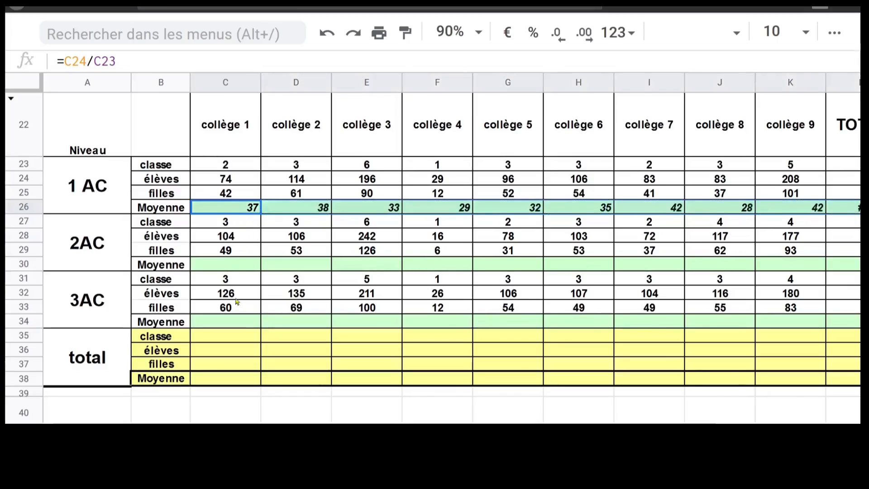
Try to copy the average formula from C26 and paste it into the 2AC Moyenne cell C30.
click(235, 213)
right_click(230, 212)
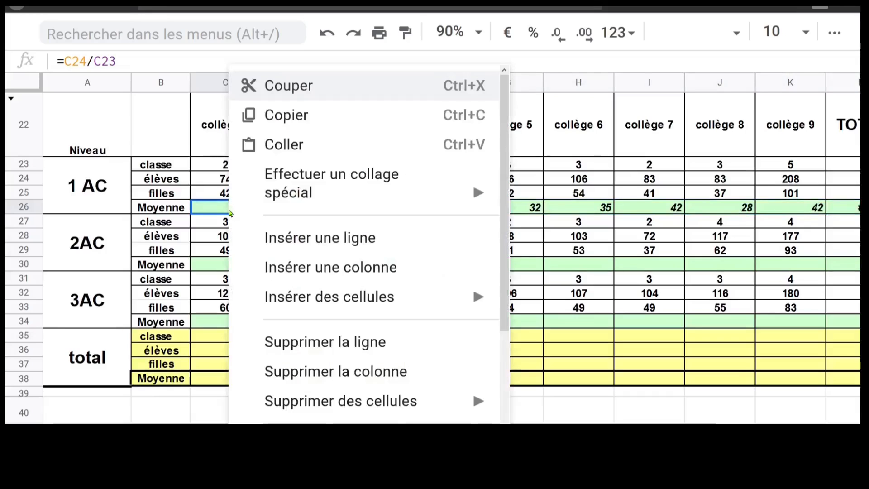
click(286, 115)
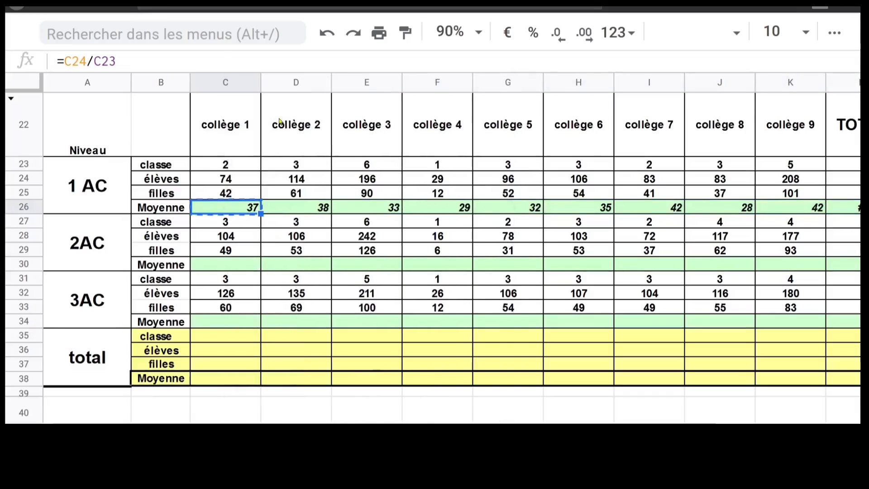
click(229, 268)
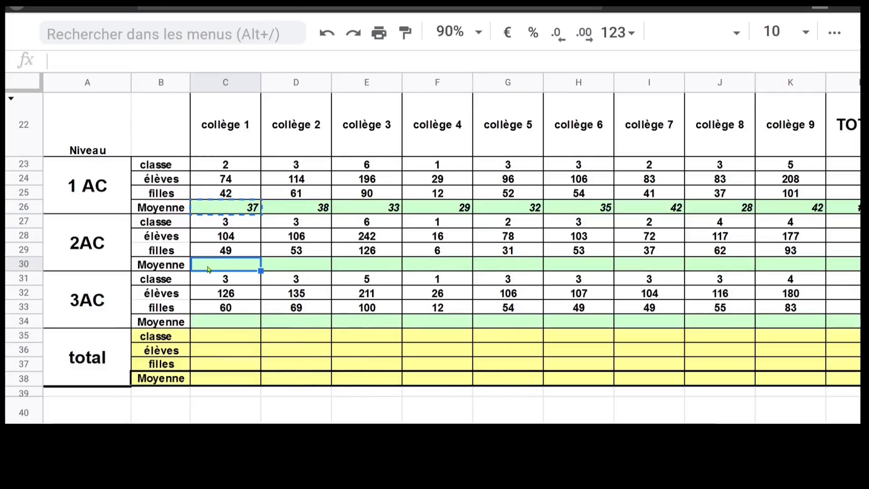
right_click(209, 269)
click(283, 148)
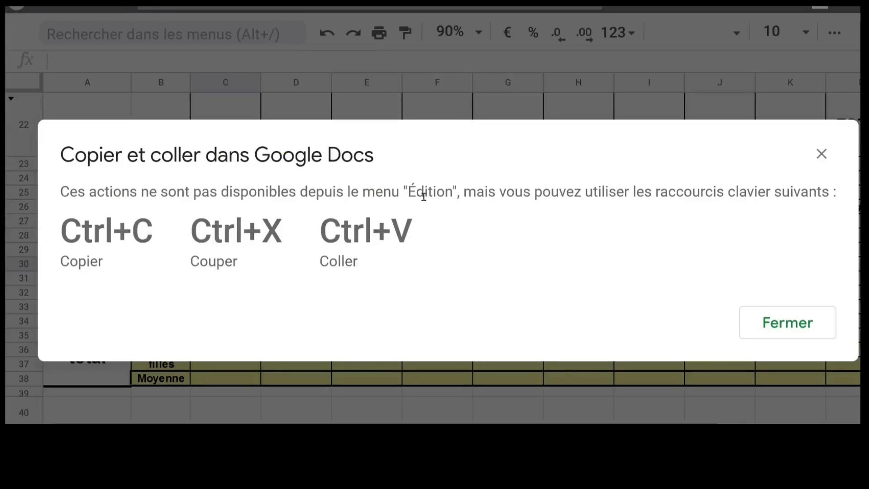
click(787, 316)
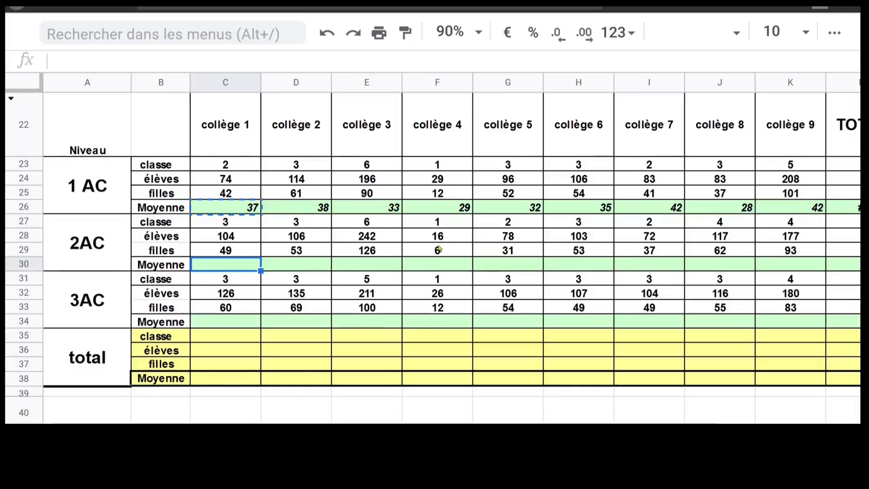
Copy the 1 AC average formula of collège 1 into C30, the matching 2AC Moyenne cell.
click(255, 211)
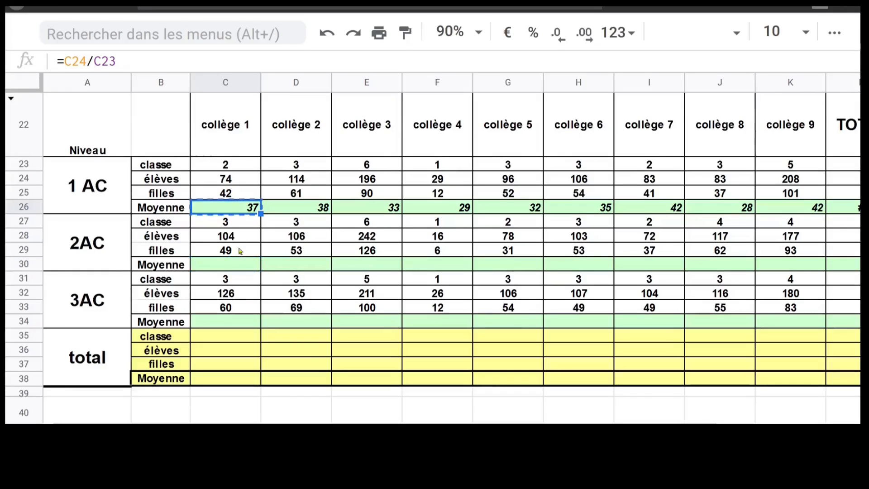
key(ctrl+c)
click(241, 267)
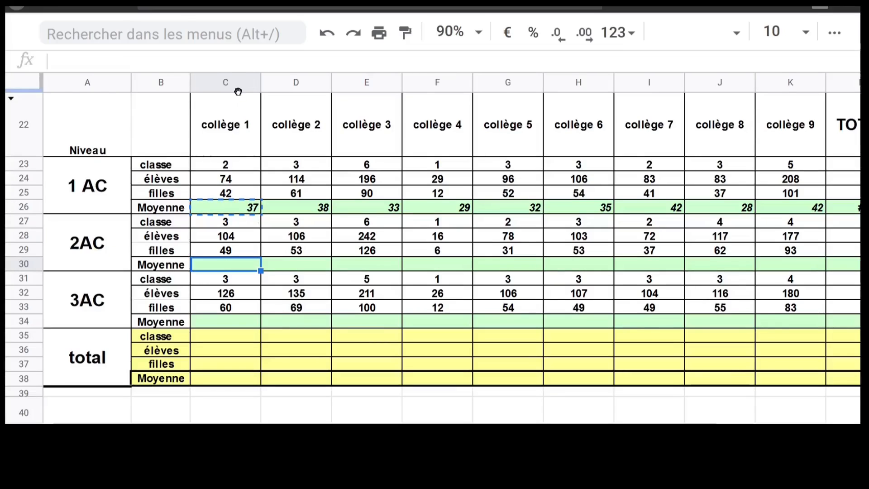
key(ctrl+v)
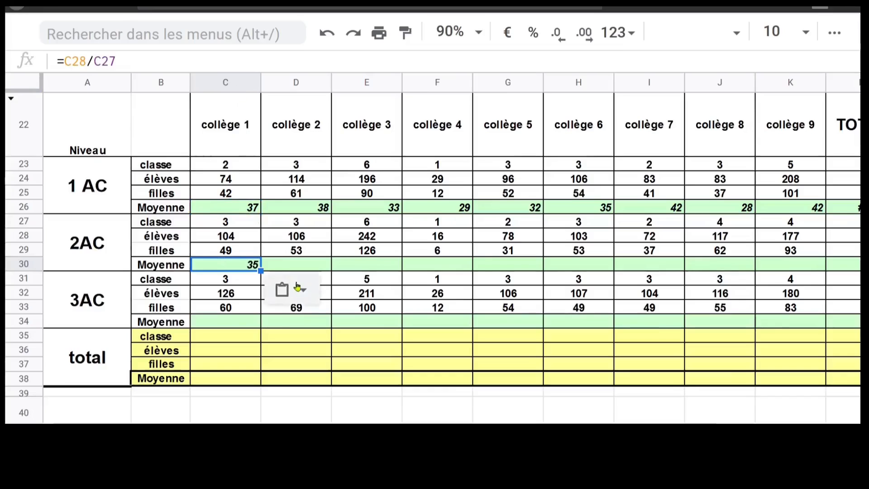
Check the 2AC average formula in C30 and fill it across row 30 through column K.
double_click(250, 269)
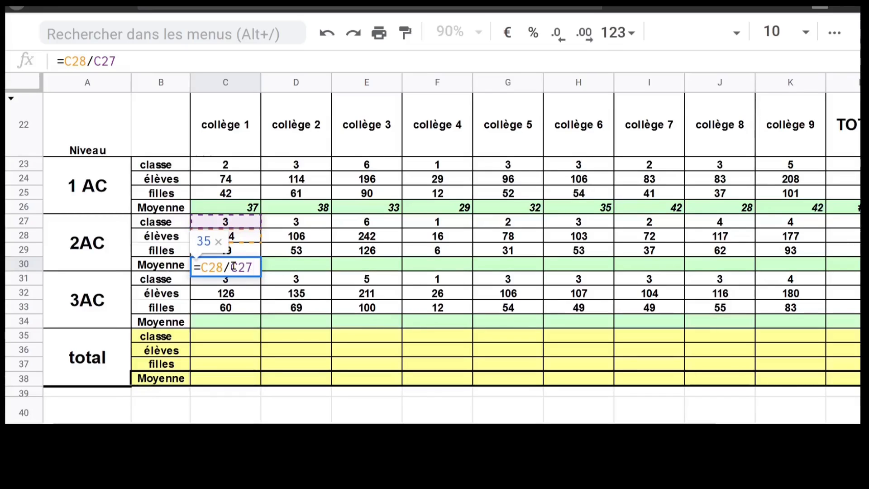
key(Return)
click(256, 268)
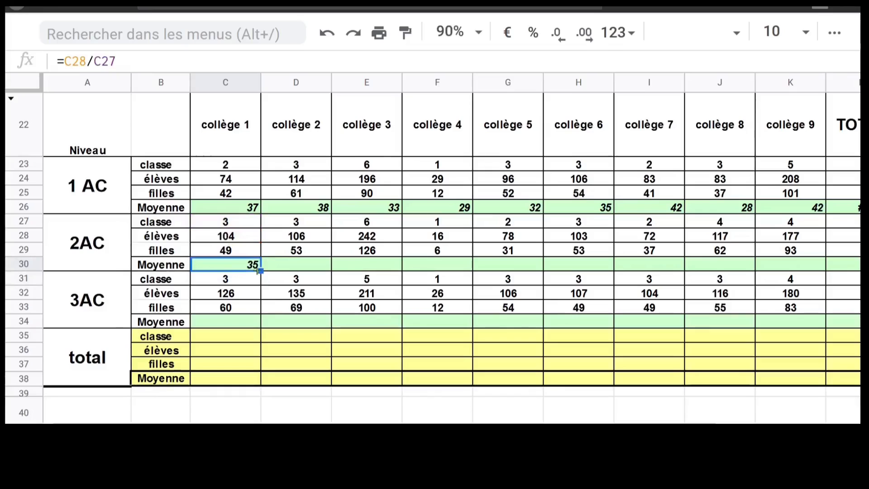
drag(260, 270, 823, 274)
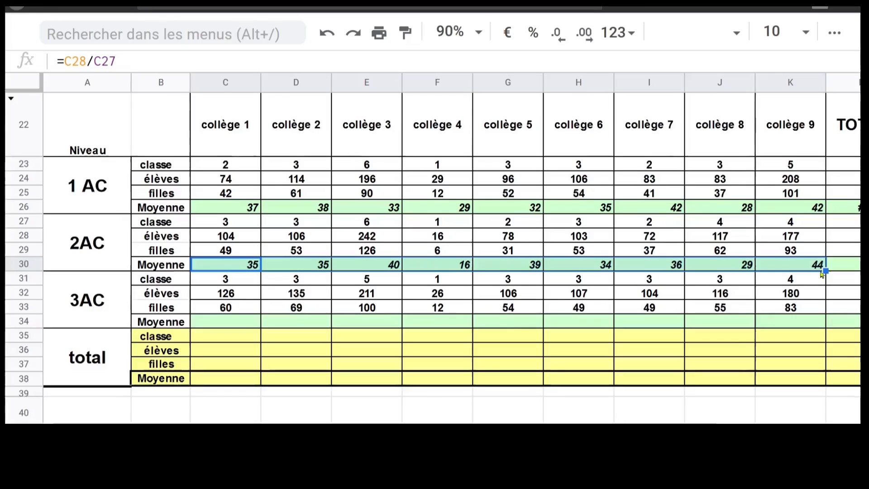
Paste the average formula into the 3AC Moyenne cell C34 and fill it across row 34 through column K.
click(243, 327)
key(ctrl+v)
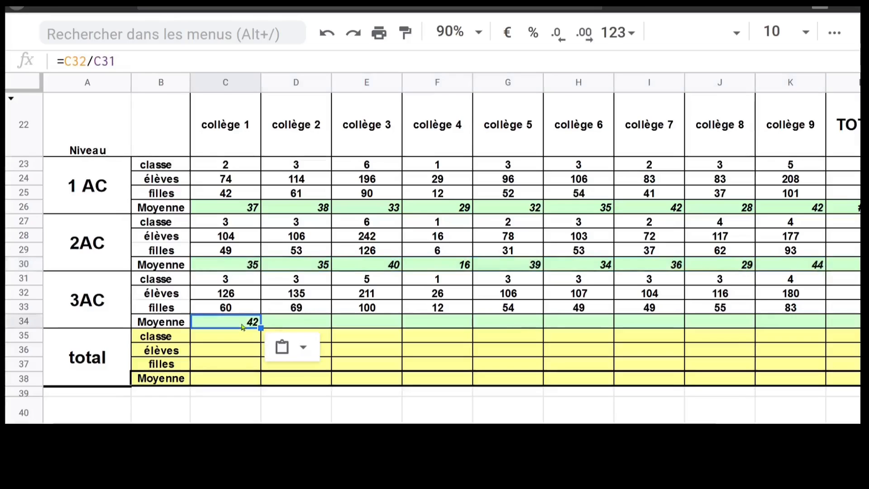
drag(261, 327, 815, 328)
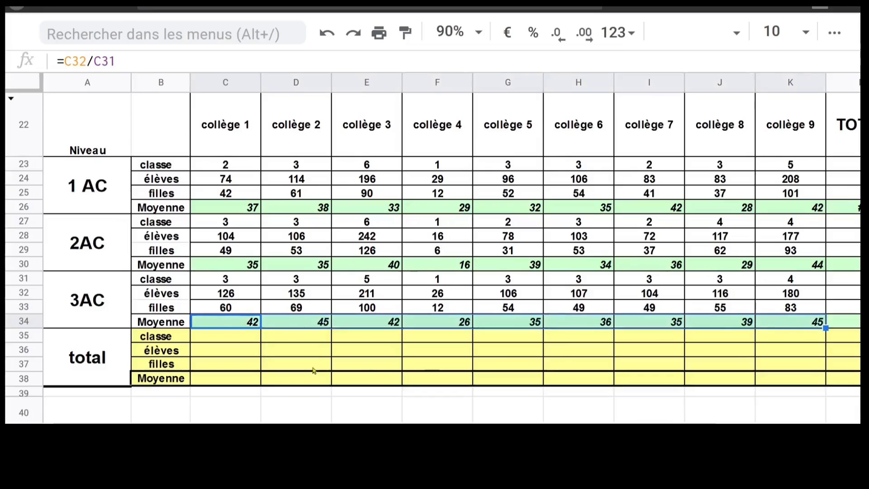
Paste the average formula into the total Moyenne cell C38 and fill it across row 38 through column L.
click(229, 381)
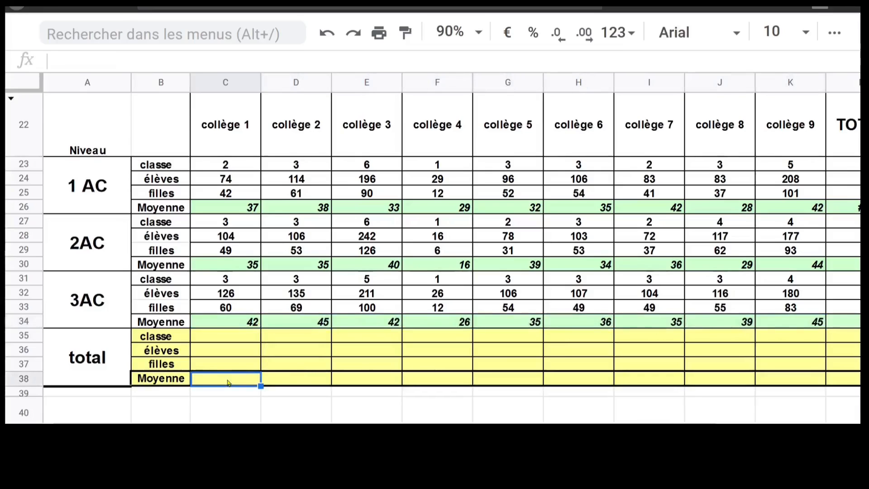
key(ctrl+v)
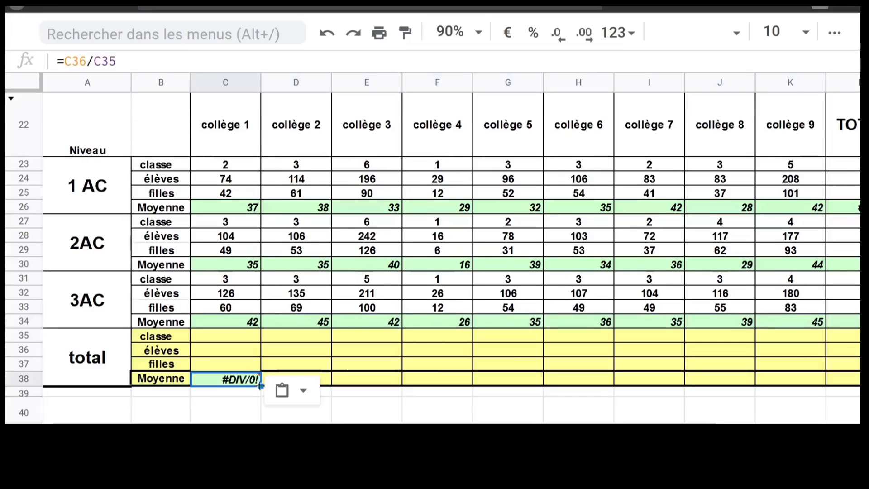
drag(262, 386, 859, 382)
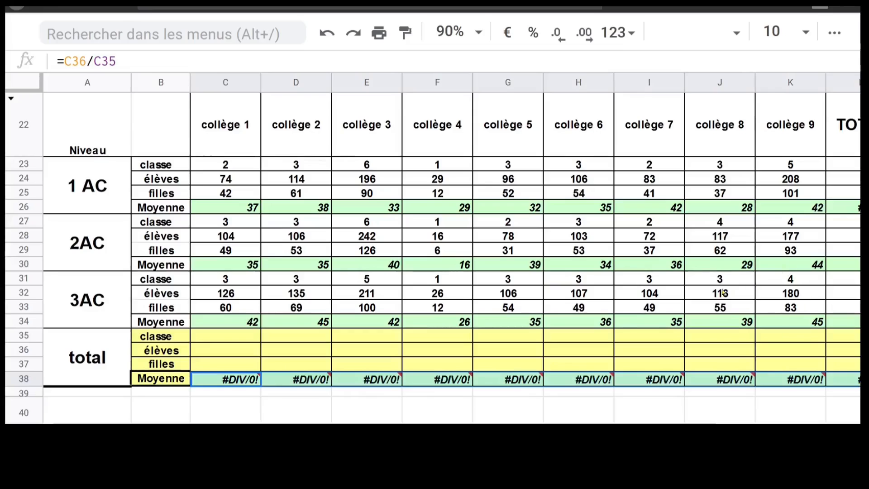
Total the classes of collège 1 in C35 with the formula =C23+C27+C31.
click(227, 341)
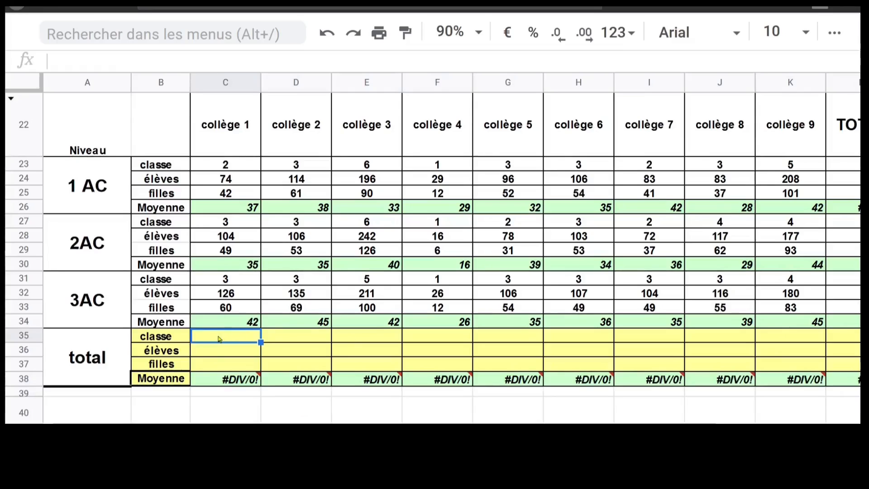
text(=)
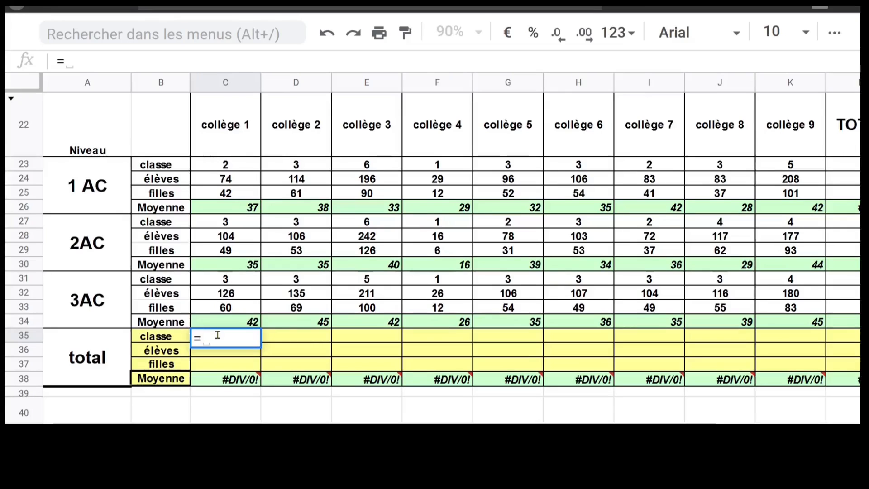
click(243, 164)
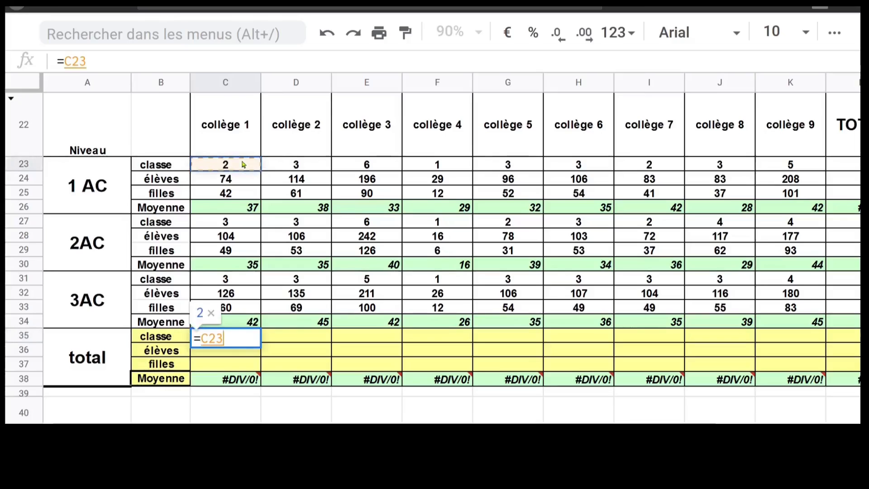
text(+)
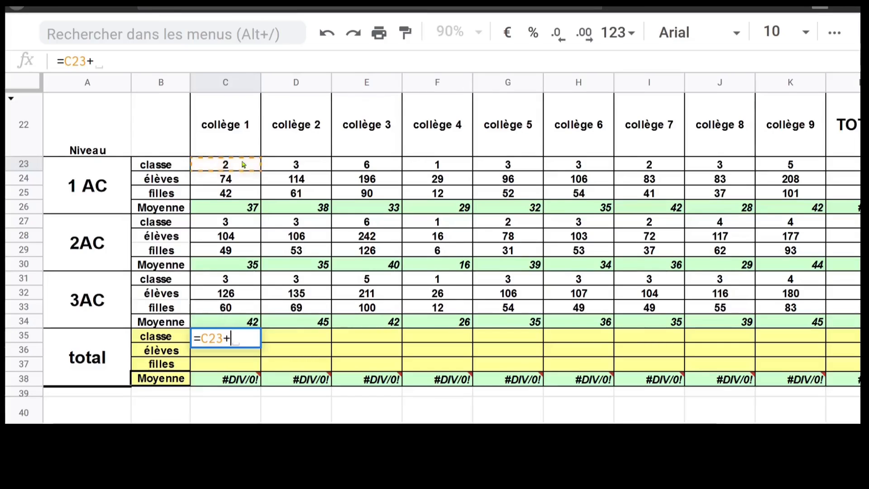
click(240, 223)
text(+)
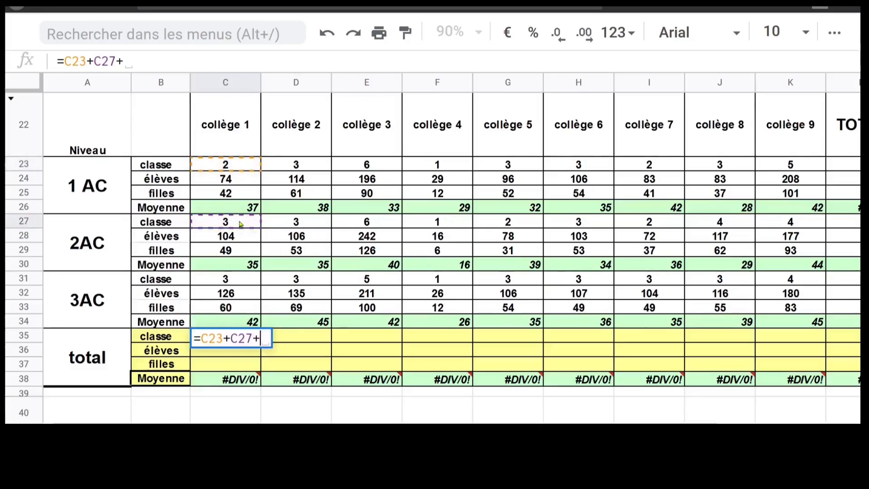
click(239, 279)
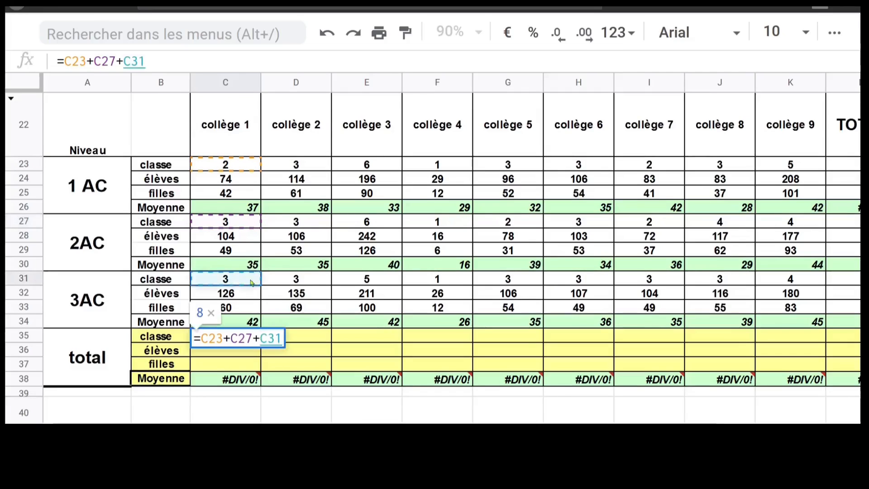
key(Return)
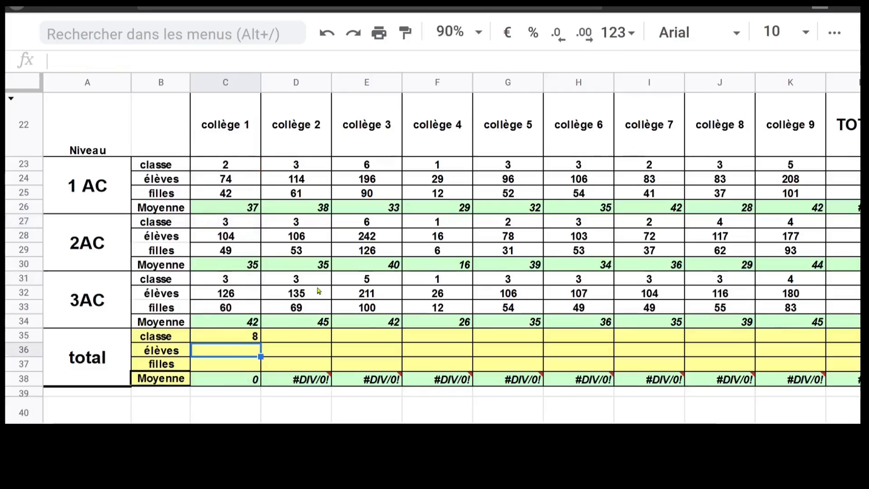
Fill the C35 total formula down to C37 for élèves and filles, and check the formula in C36.
click(247, 338)
drag(261, 343, 275, 371)
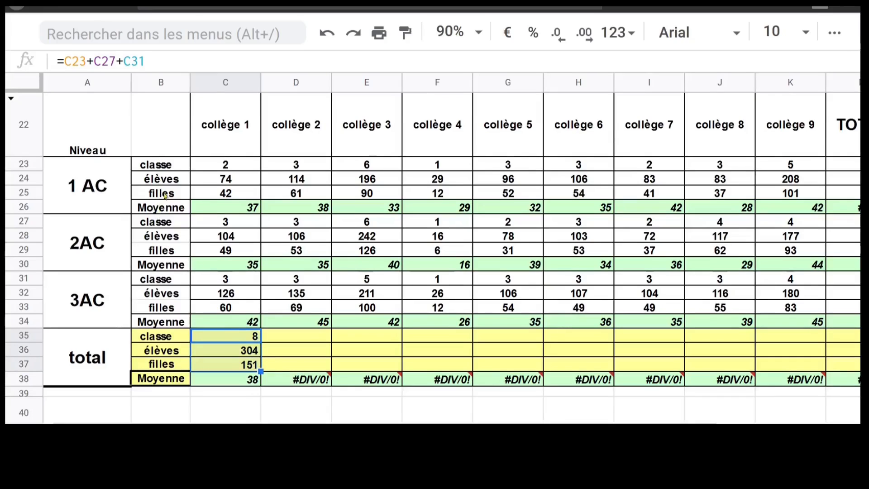
click(170, 170)
click(176, 182)
click(177, 194)
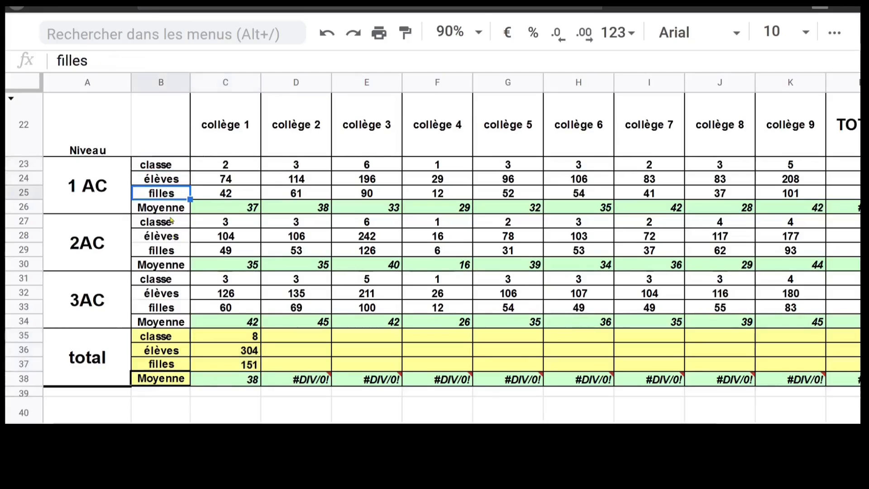
click(240, 351)
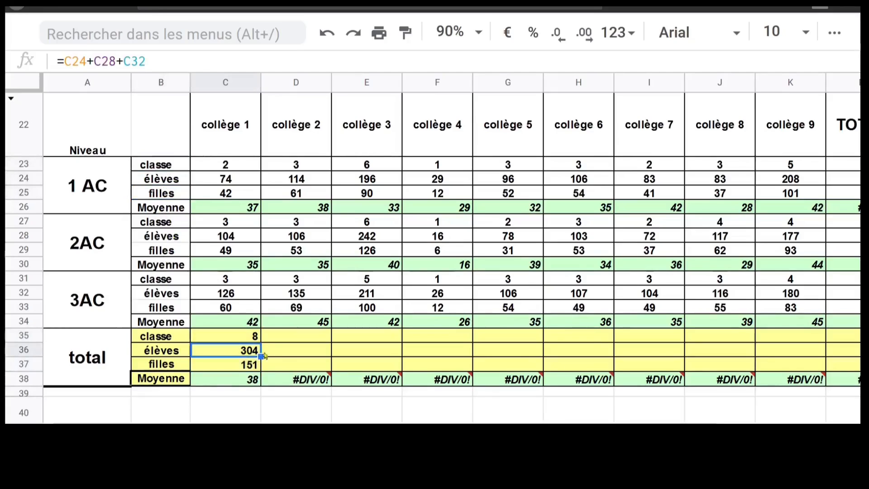
double_click(228, 356)
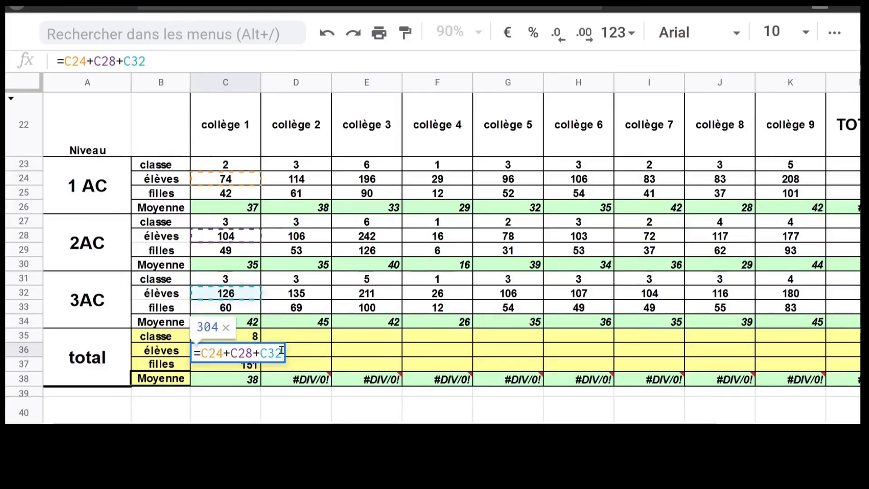
key(Return)
Fill the collège 1 totals for classe, élèves and filles in C35, C36 and C37 across through column K.
click(254, 338)
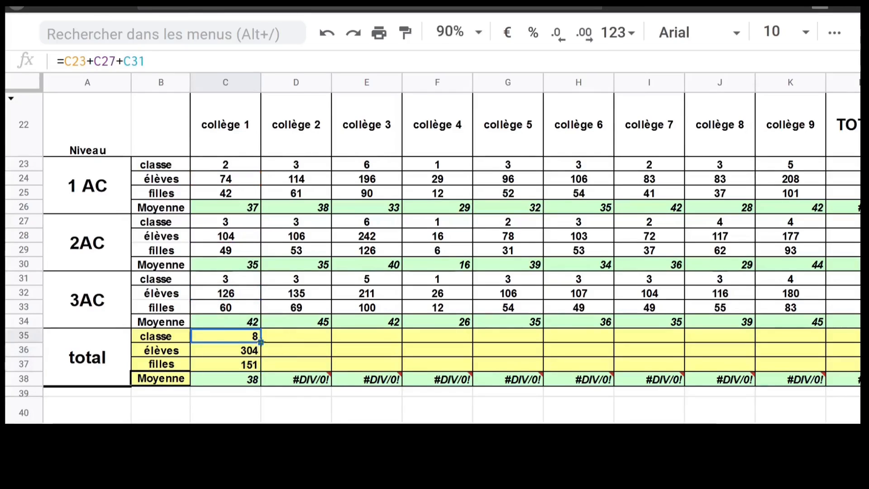
drag(568, 346, 820, 343)
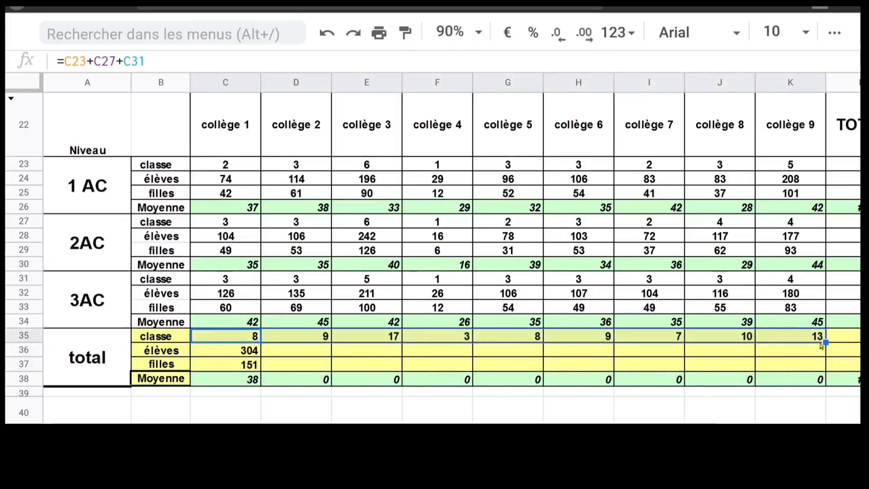
click(235, 358)
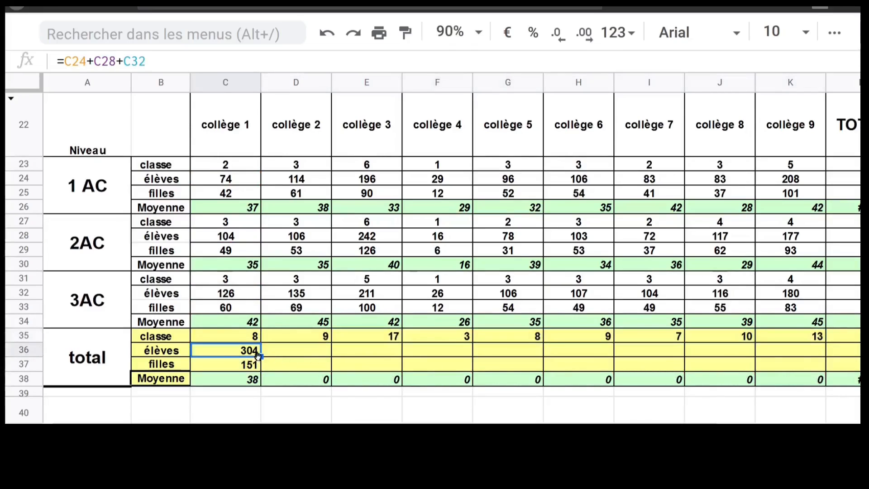
drag(310, 362, 786, 364)
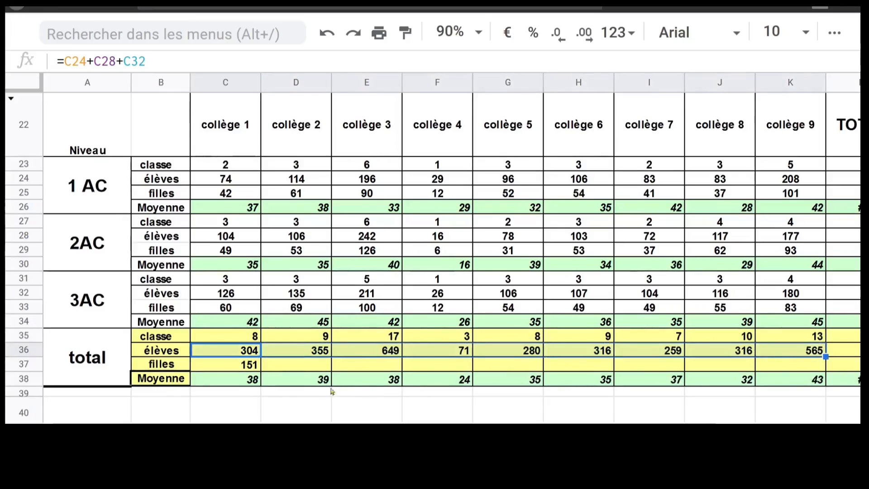
click(229, 370)
drag(366, 369, 802, 364)
Sum the 1 AC classes of all collèges in the TOTAL cell L23 with =SOMME(C23:K23).
scroll(771, 174, right, 2)
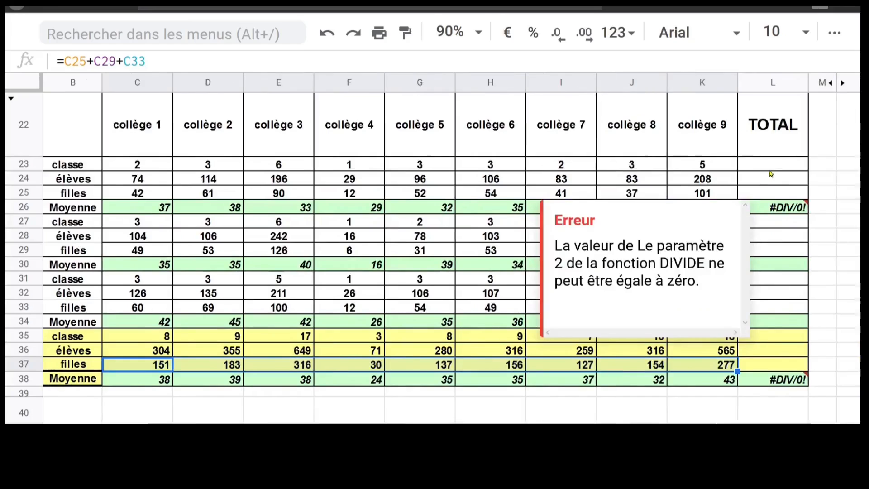
click(772, 170)
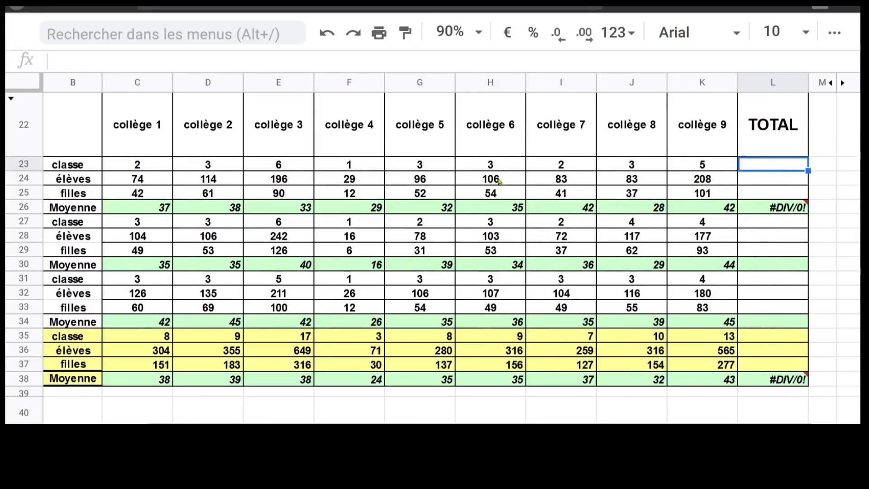
text(=somme)
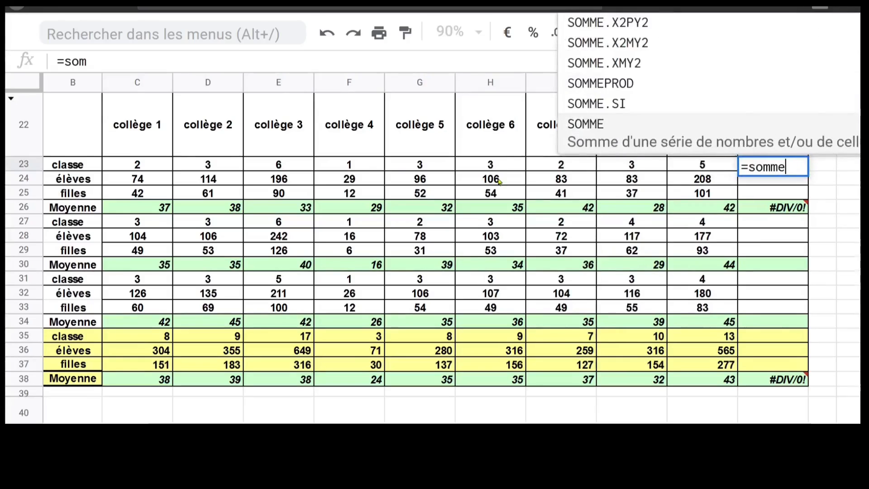
key(Tab)
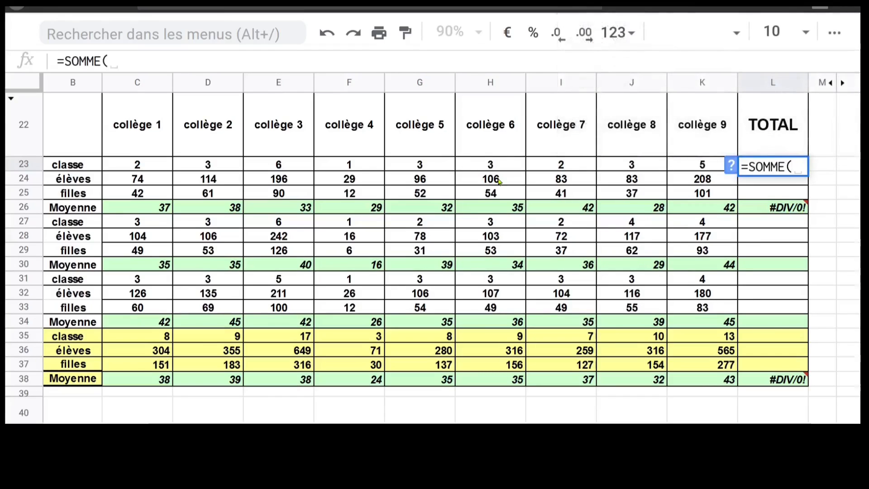
drag(143, 169, 689, 166)
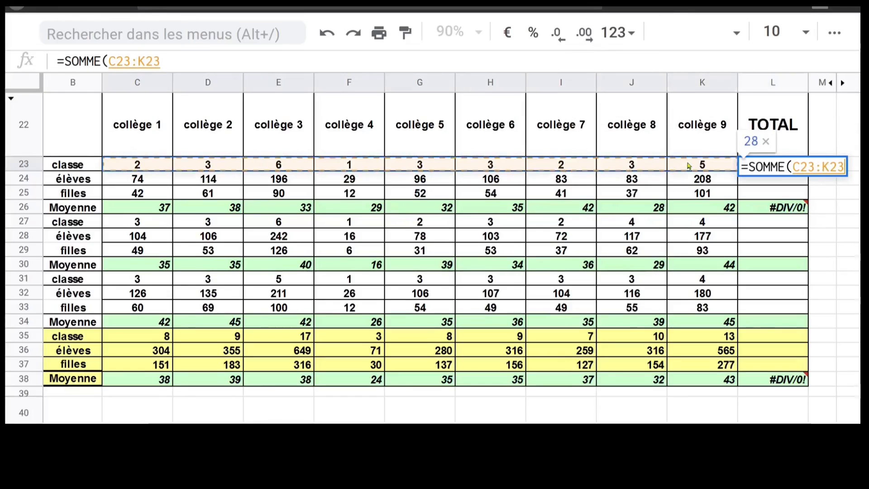
key(Return)
Copy the L23 sum formula into the remaining classe, élèves and filles cells of the TOTAL column: L24:L25, L27:L29, L31:L33 and L35:L37.
click(787, 169)
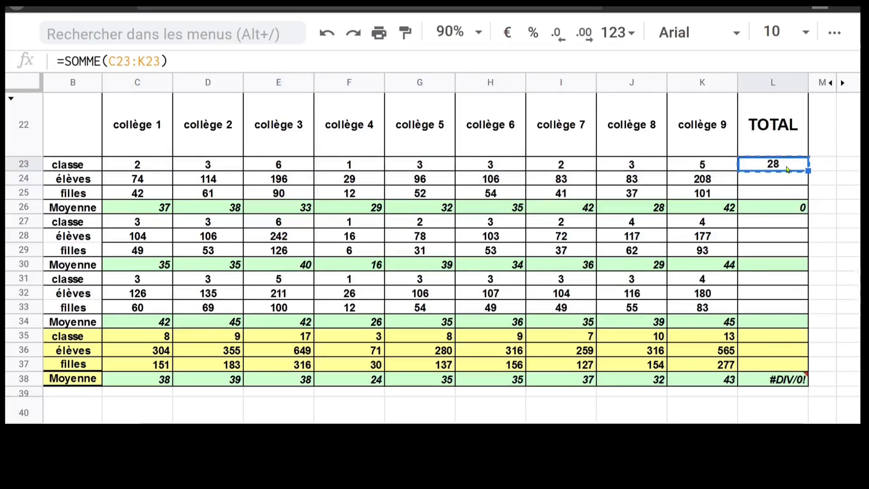
drag(784, 182, 781, 252)
key(ctrl+v)
key(ctrl+v)
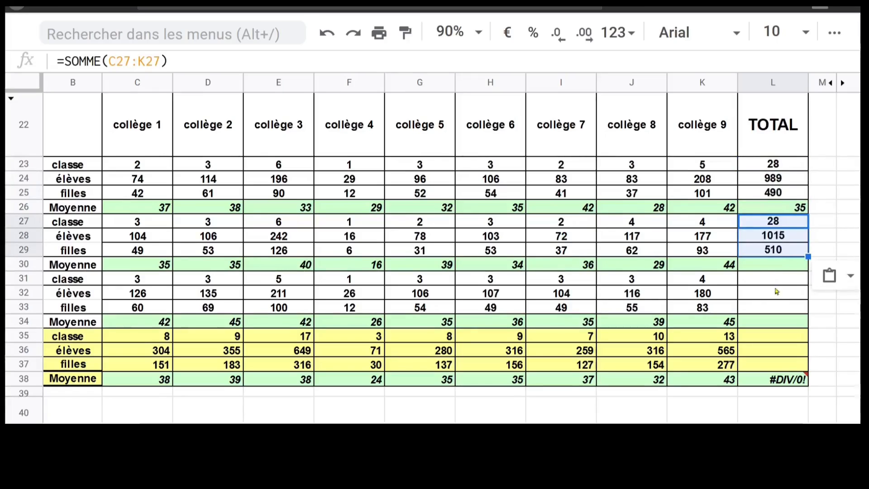
drag(772, 283, 772, 306)
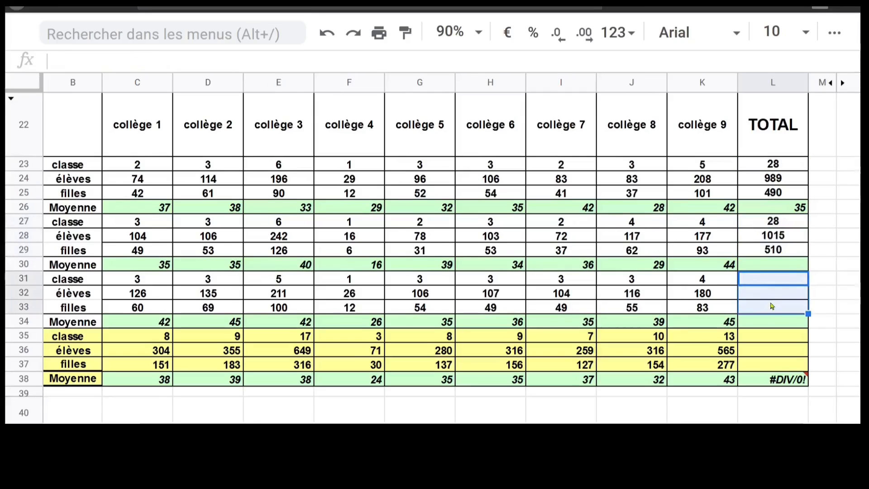
key(ctrl+v)
click(774, 337)
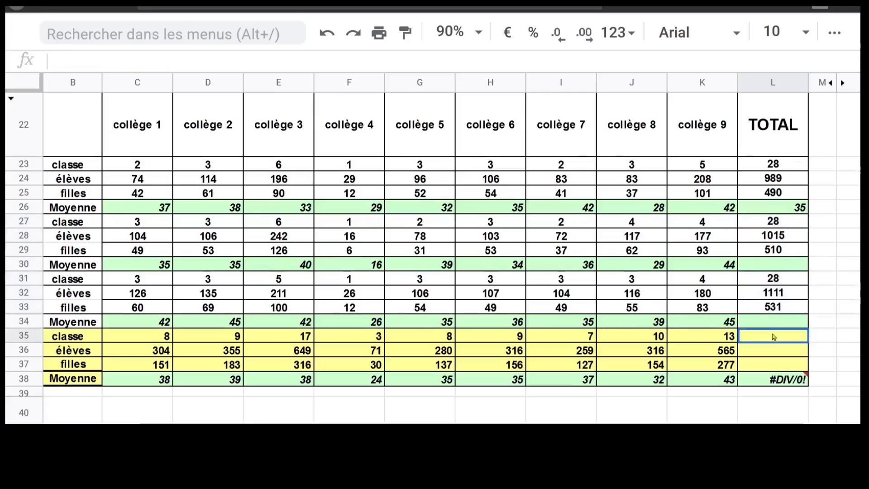
drag(774, 338, 775, 363)
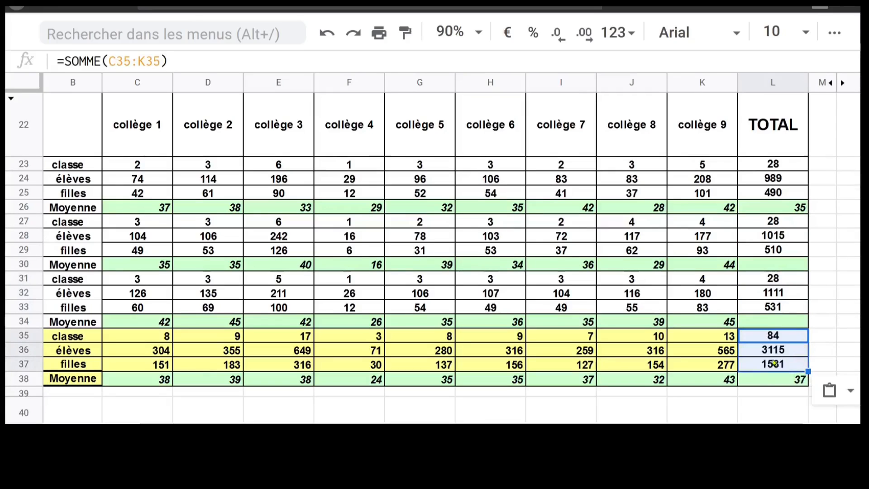
Check the average formula in the first Moyenne cell of the TOTAL column, L26.
click(783, 212)
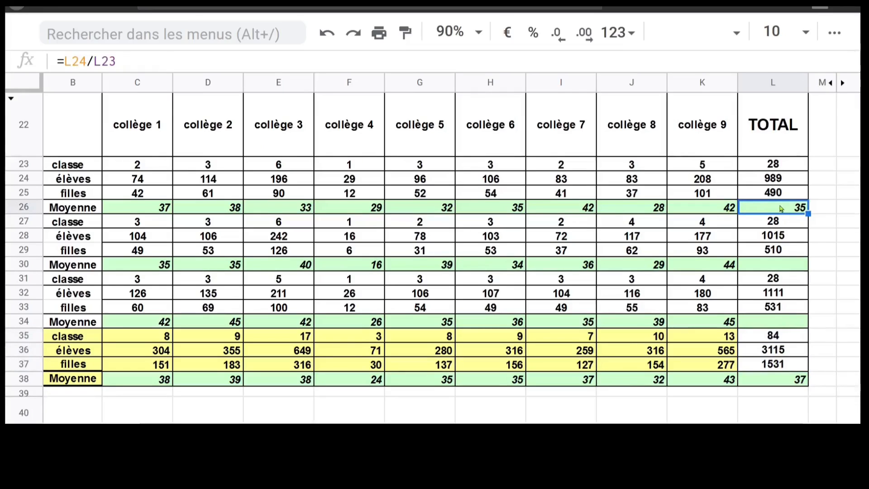
double_click(781, 208)
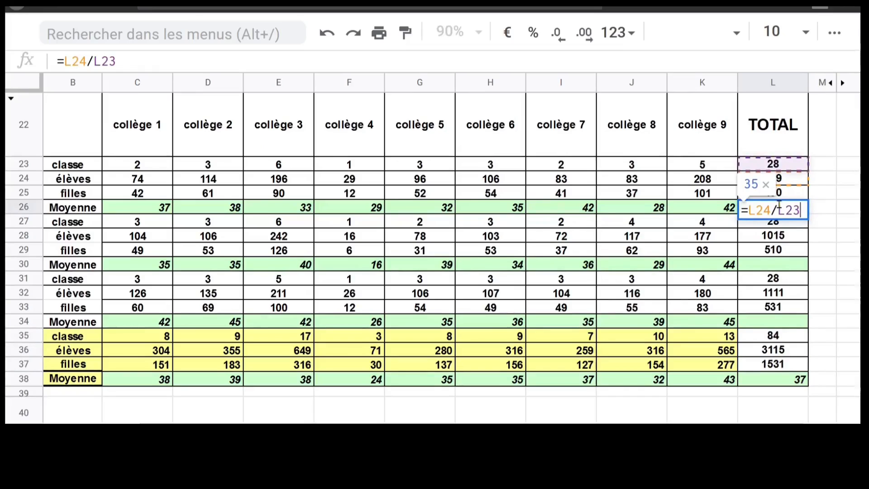
key(Return)
Copy the average formula from L26 into the other Moyenne cells of the TOTAL column: L30, L34 and L38.
click(792, 209)
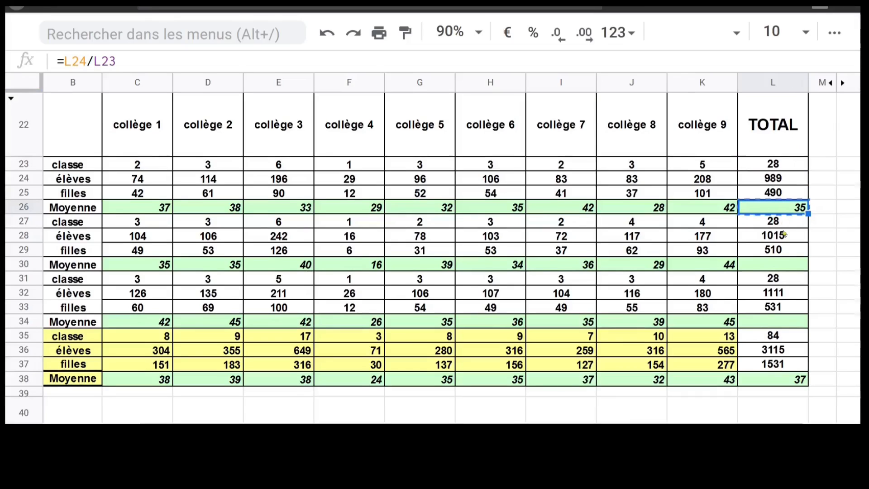
key(ctrl+c)
click(784, 266)
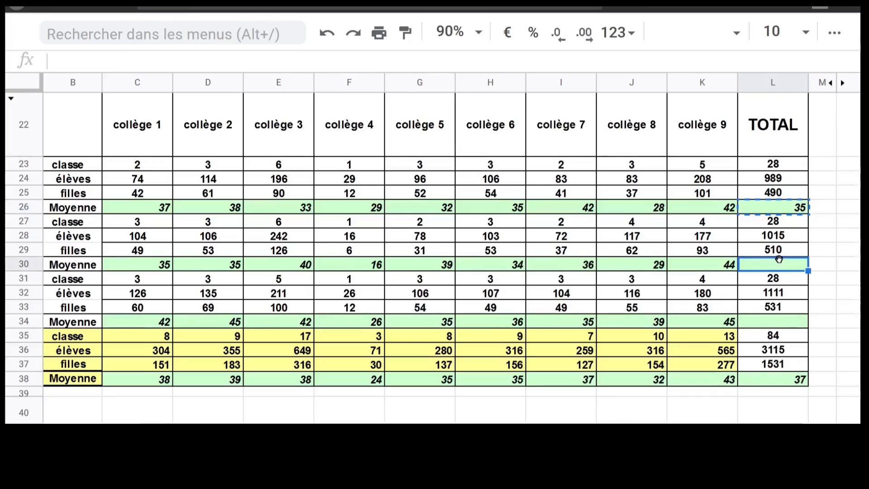
ctrl+click(780, 321)
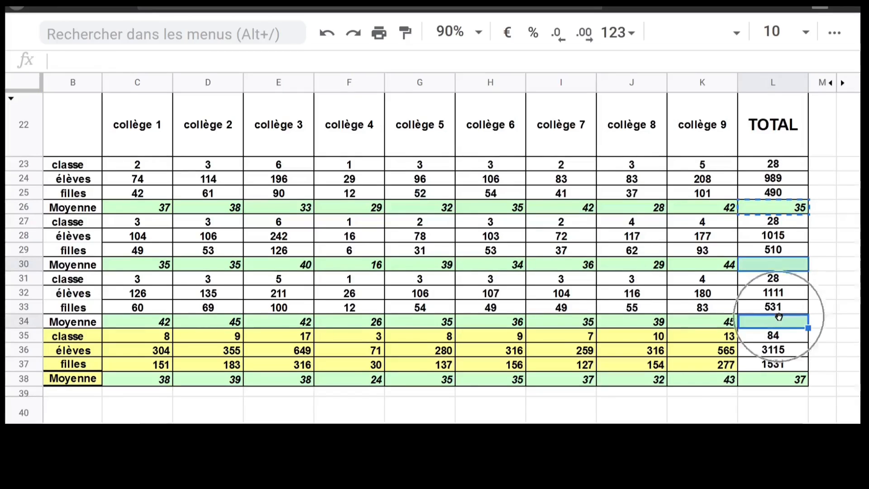
ctrl+click(783, 378)
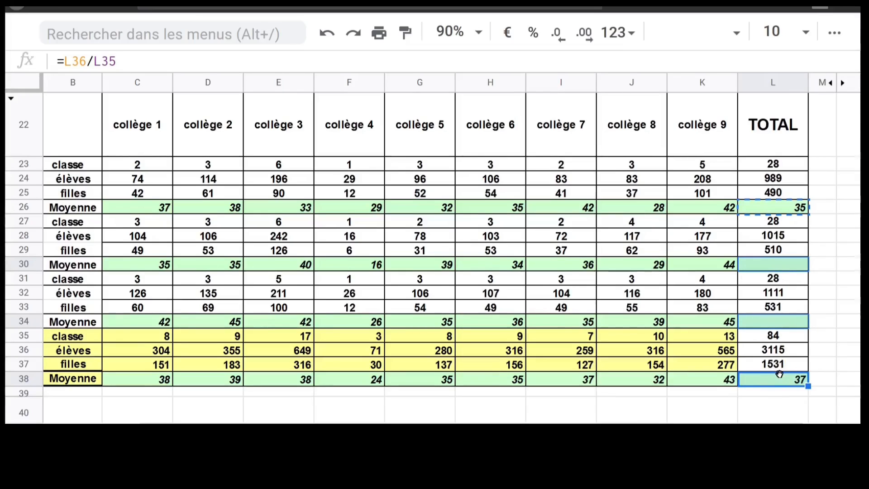
key(ctrl+v)
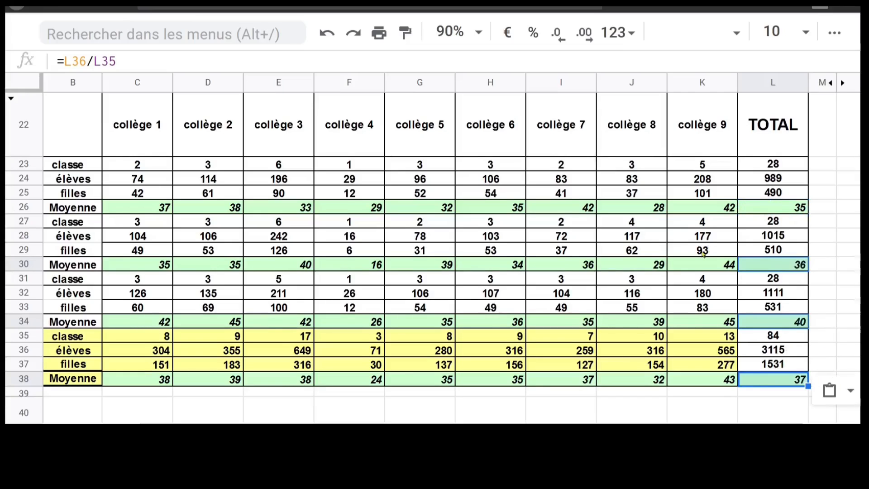
scroll(603, 264, up, 1)
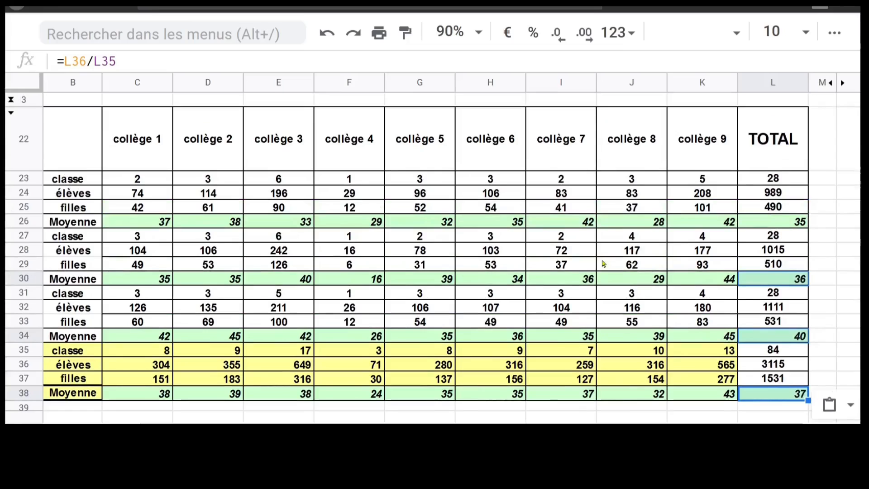
click(509, 162)
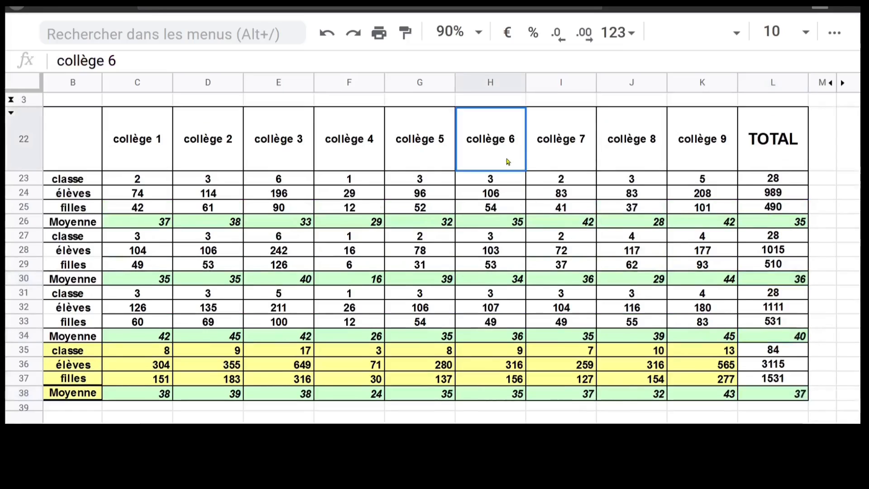
click(584, 163)
click(366, 201)
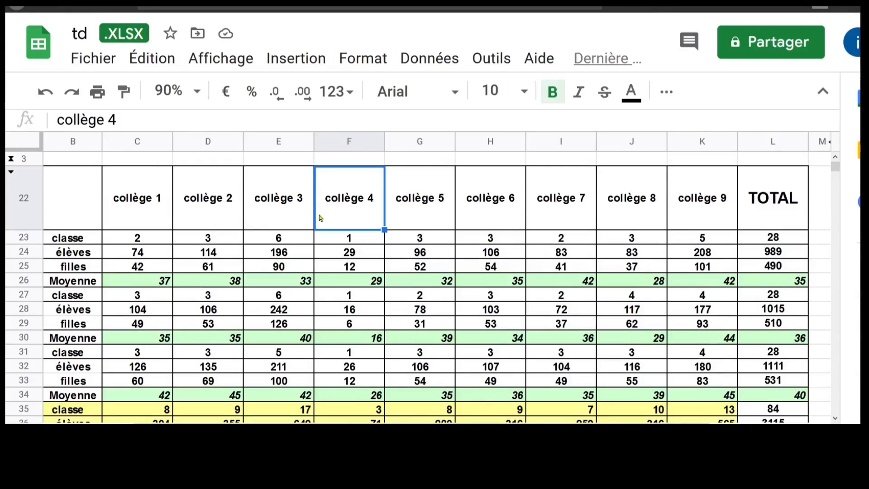
Examine the formats offered for downloading the spreadsheet and the option for sending it by e-mail.
click(106, 62)
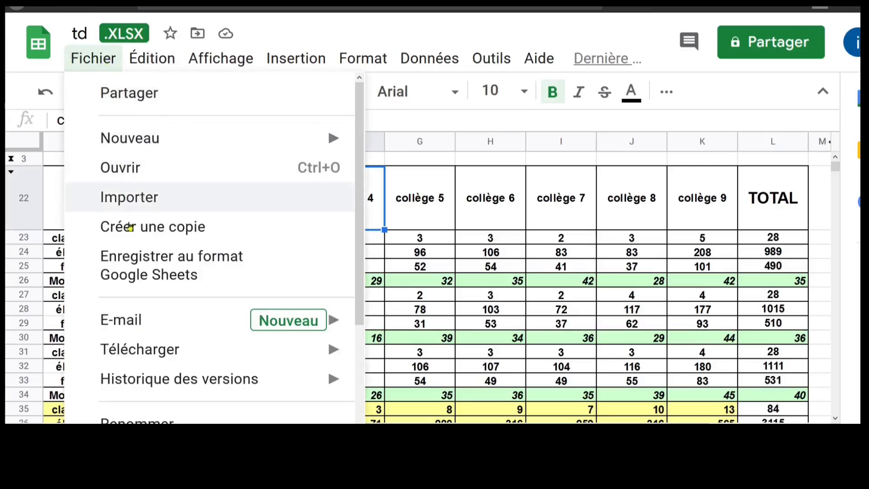
mouse_move(168, 351)
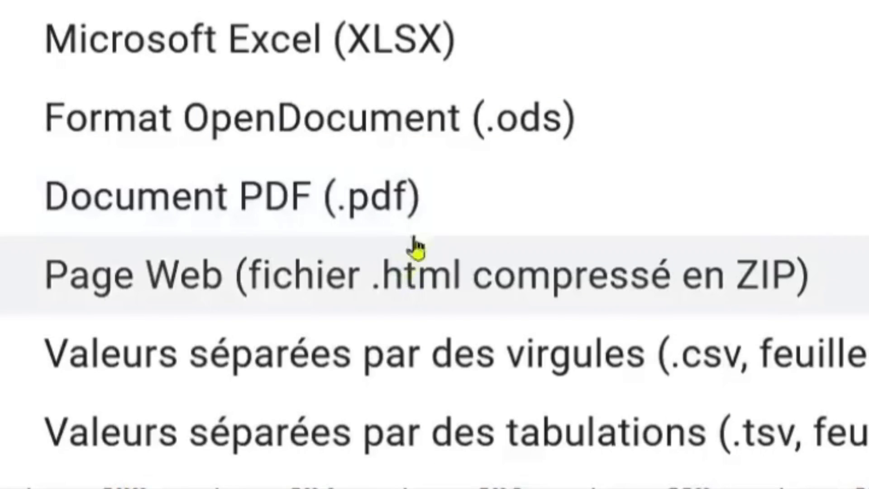
mouse_move(274, 307)
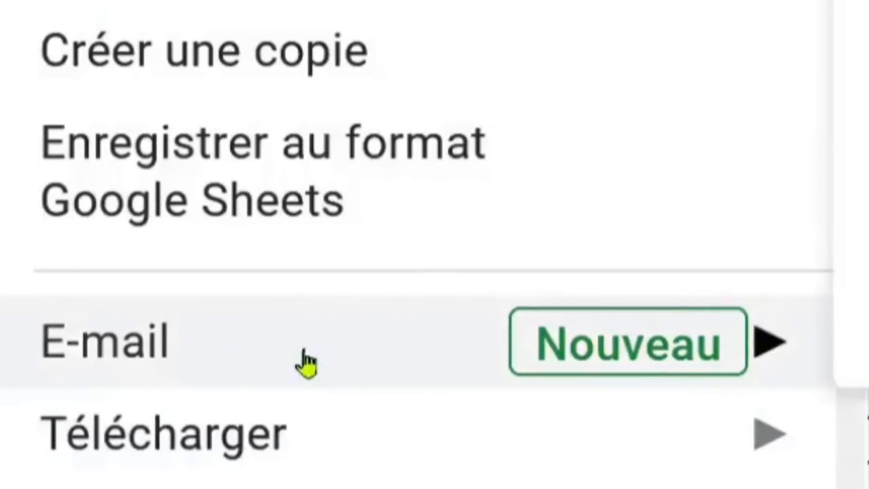